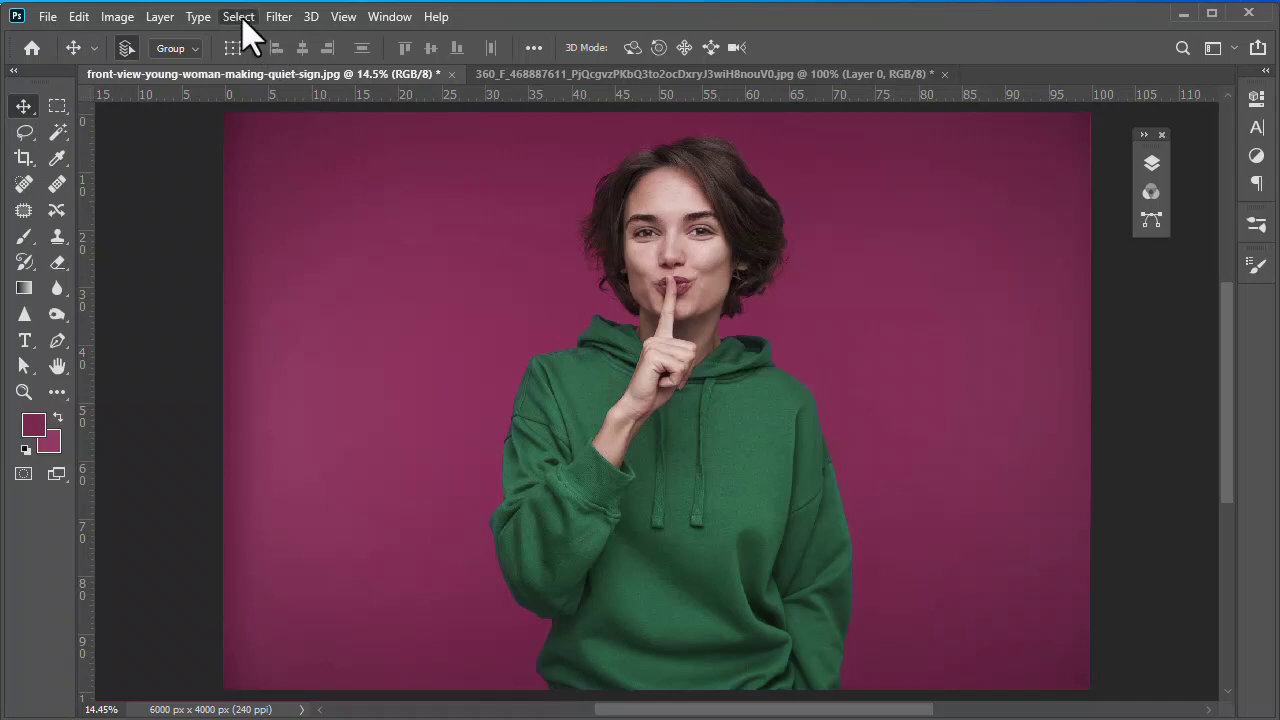
# - Select the woman with Select > Subject, copy her onto Layer 1, and check the cutout
pyautogui.click(240, 17)
pyautogui.click(264, 249)
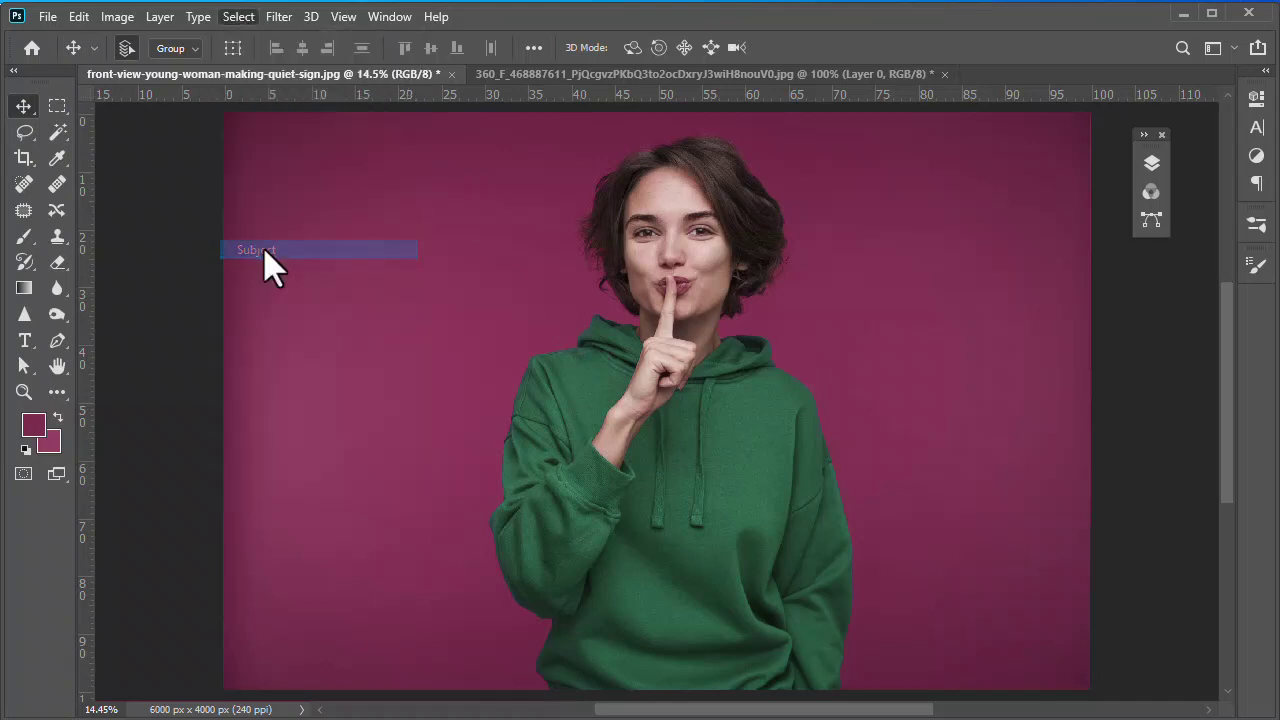
pyautogui.click(1152, 164)
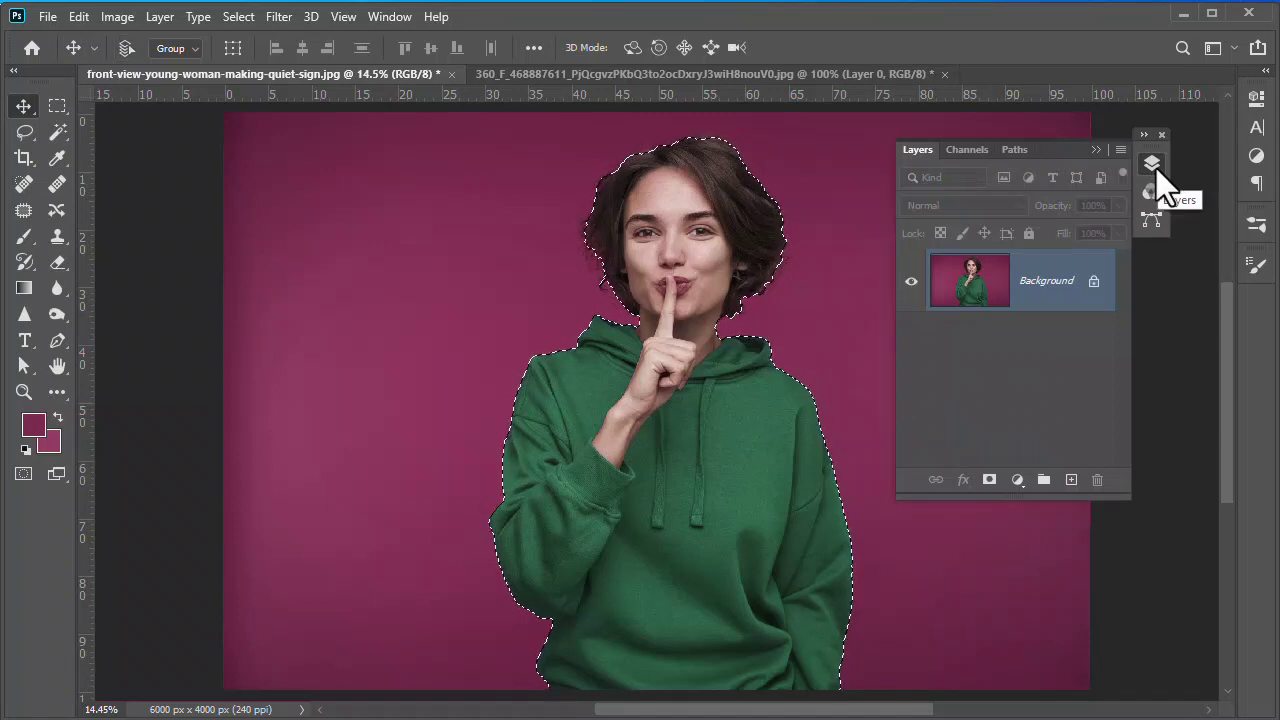
pyautogui.hotkey('ctrl', 'j')
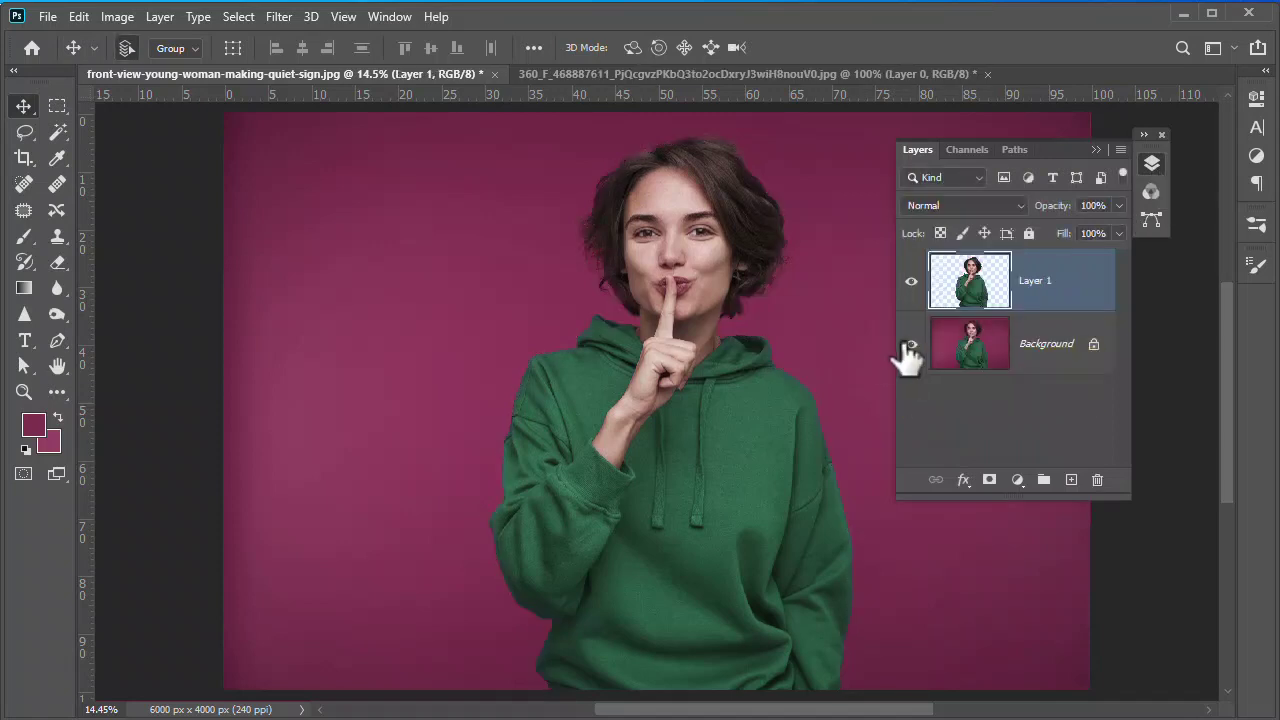
pyautogui.click(911, 345)
pyautogui.click(911, 345)
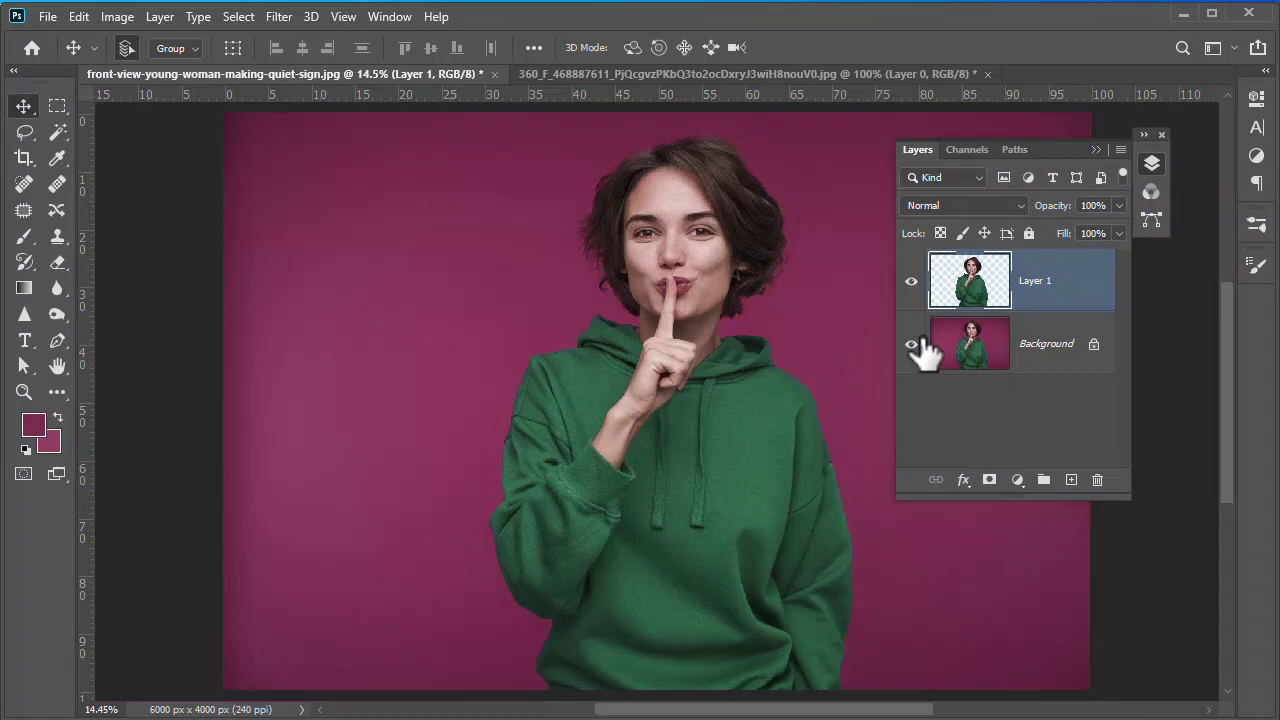
pyautogui.click(1032, 350)
# - Add a linear 90° pink-to-transparent Gradient Fill layer with its opacity stop moved inward
pyautogui.click(1018, 480)
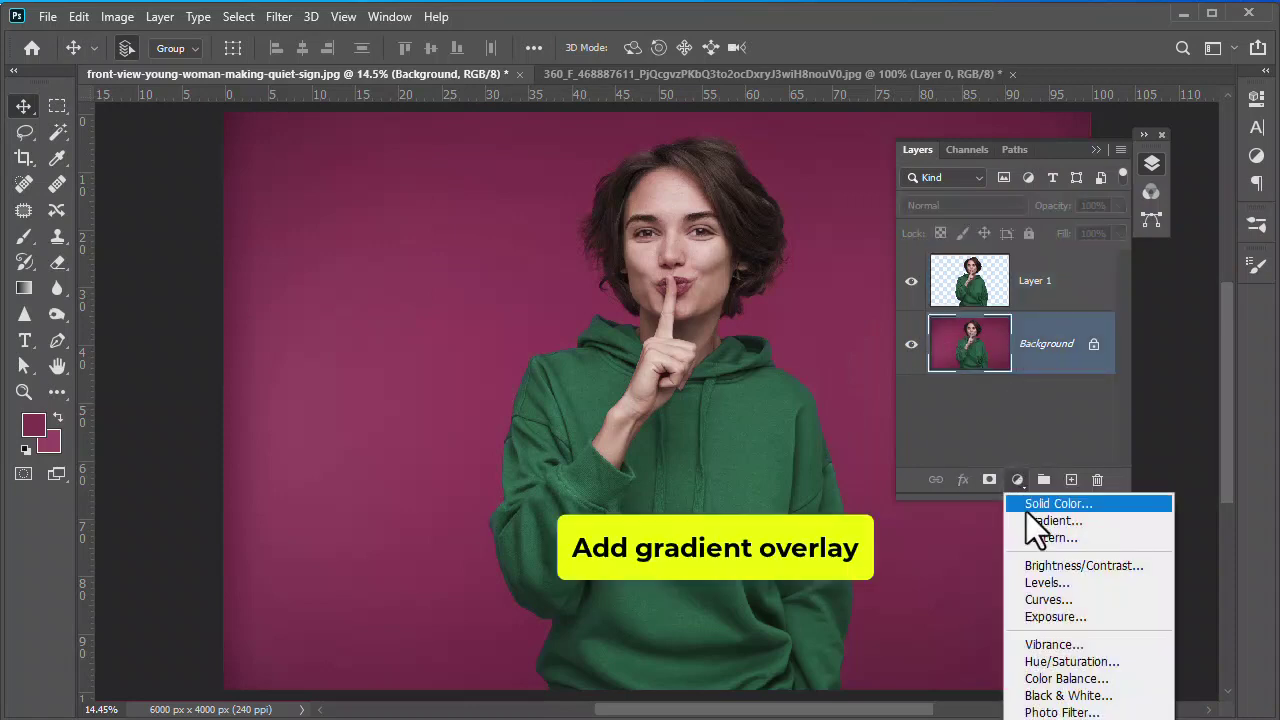
pyautogui.click(1039, 522)
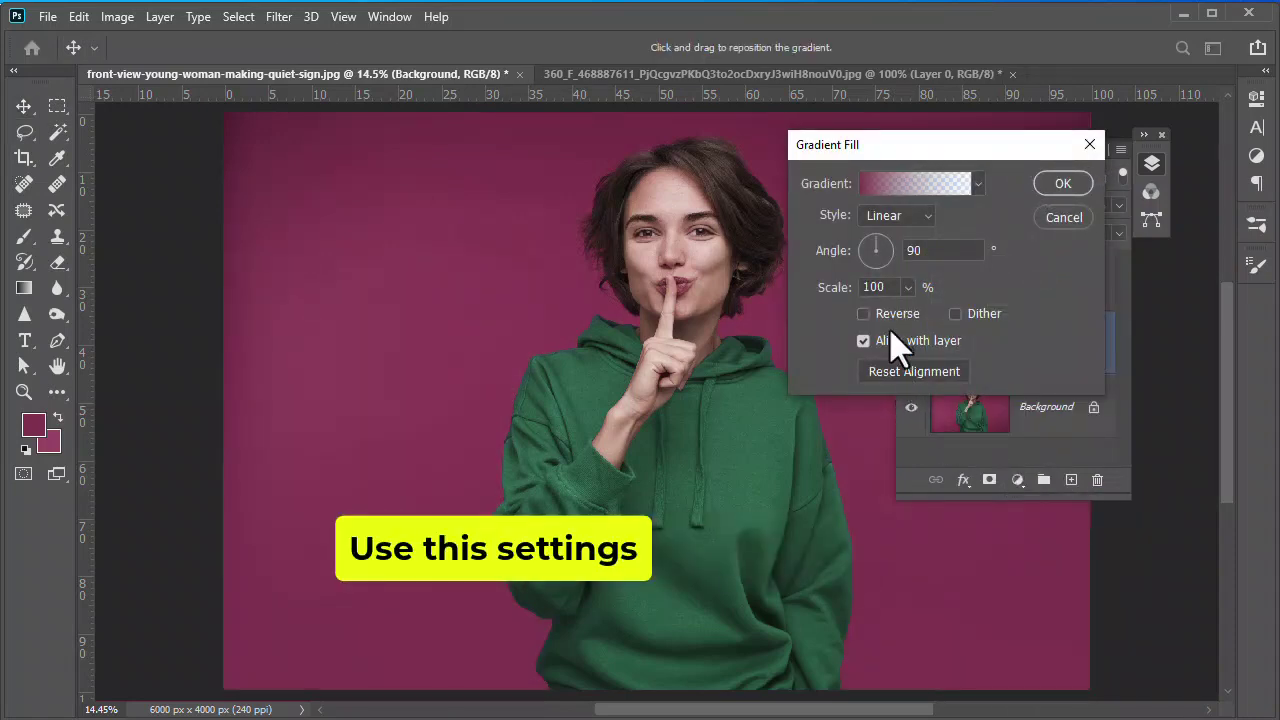
pyautogui.click(902, 192)
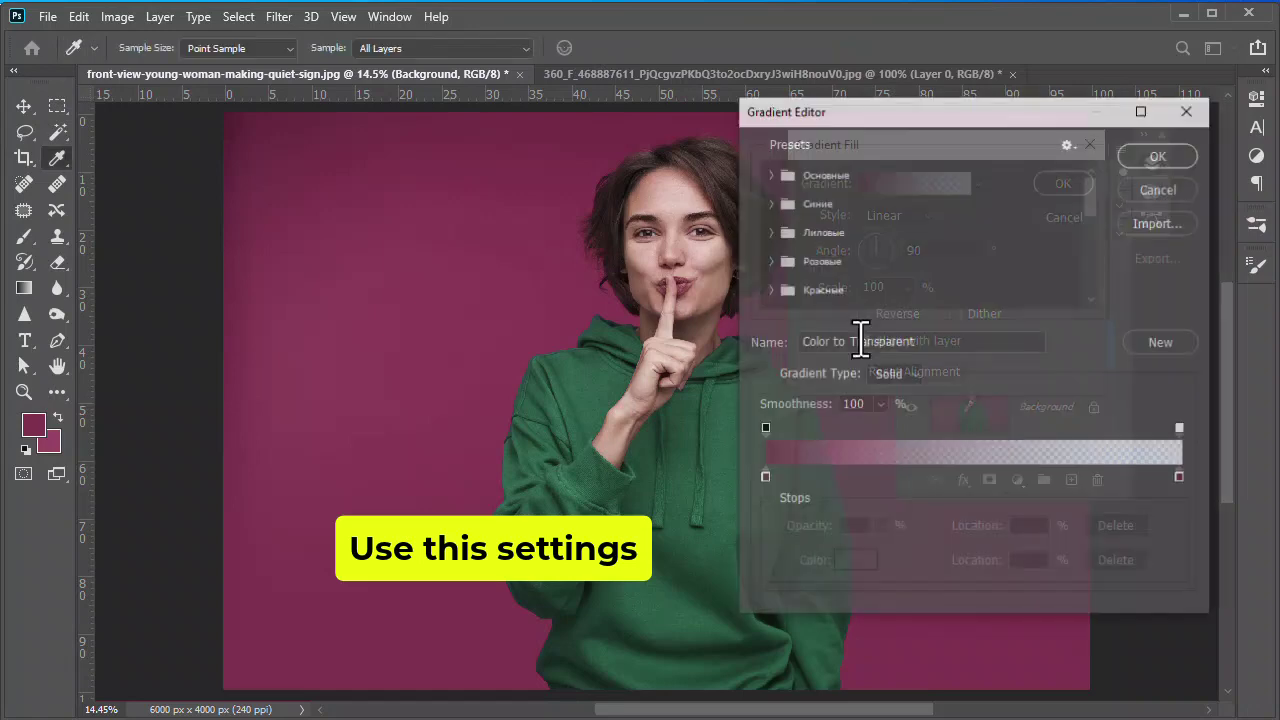
pyautogui.moveTo(765, 427); pyautogui.dragTo(851, 435)
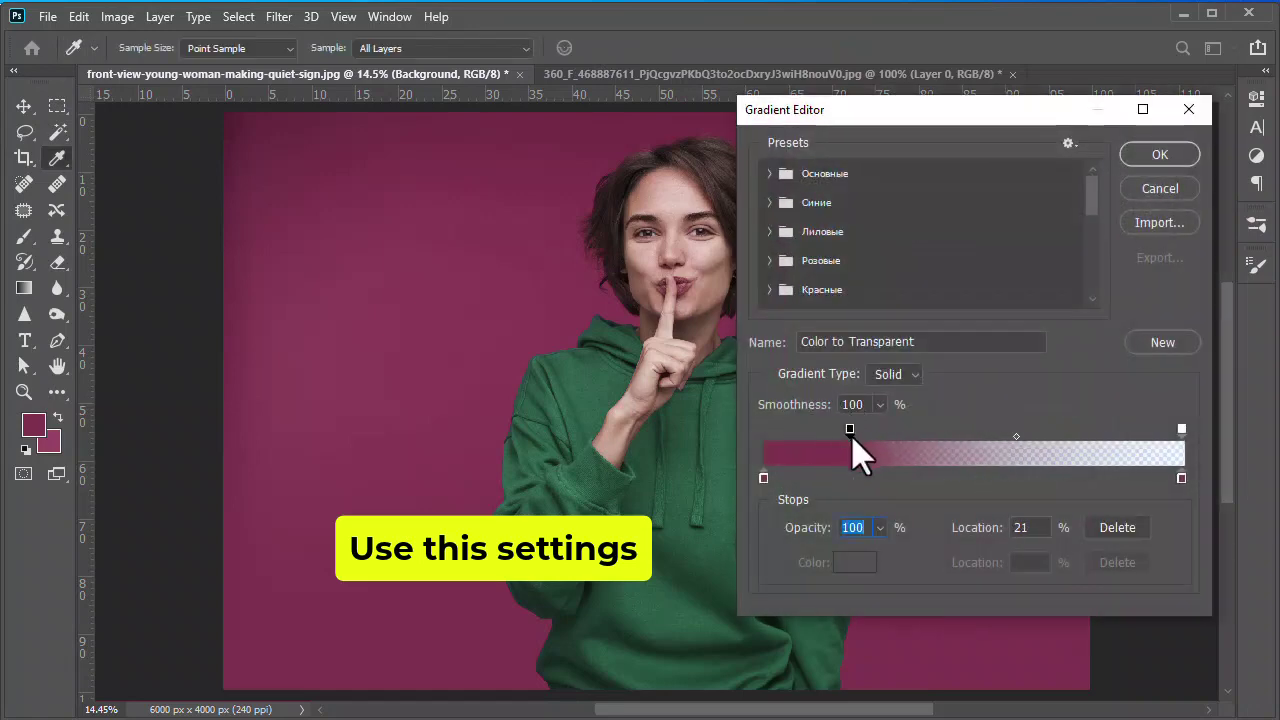
pyautogui.click(1151, 155)
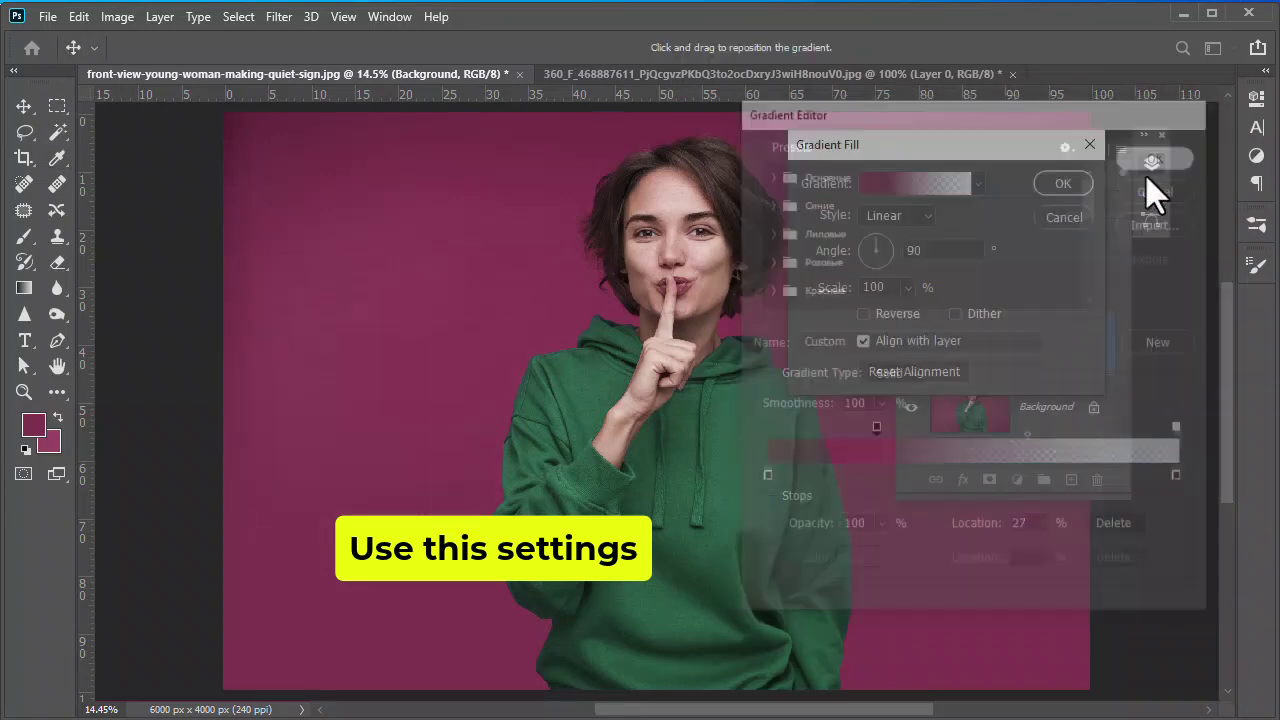
pyautogui.click(1061, 186)
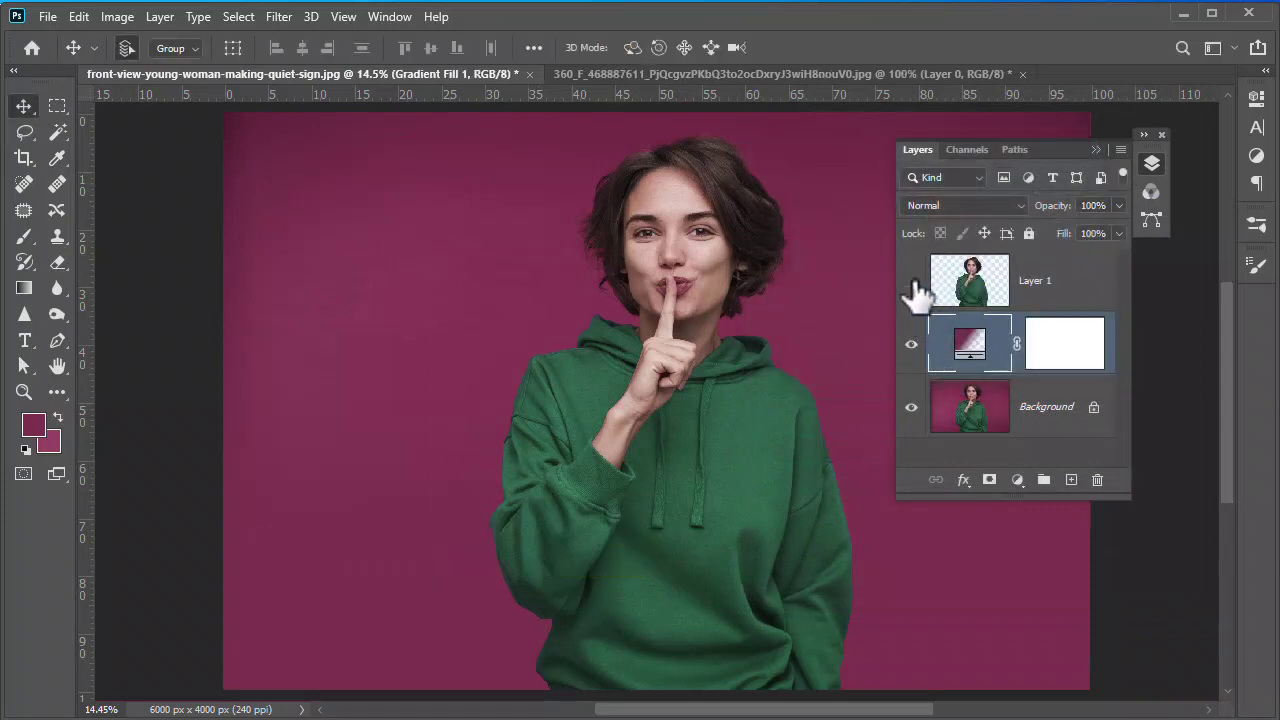
# - Show and target Layer 1, then drag the paint-drip image into the portrait as Layer 2
pyautogui.click(912, 283)
pyautogui.click(1052, 307)
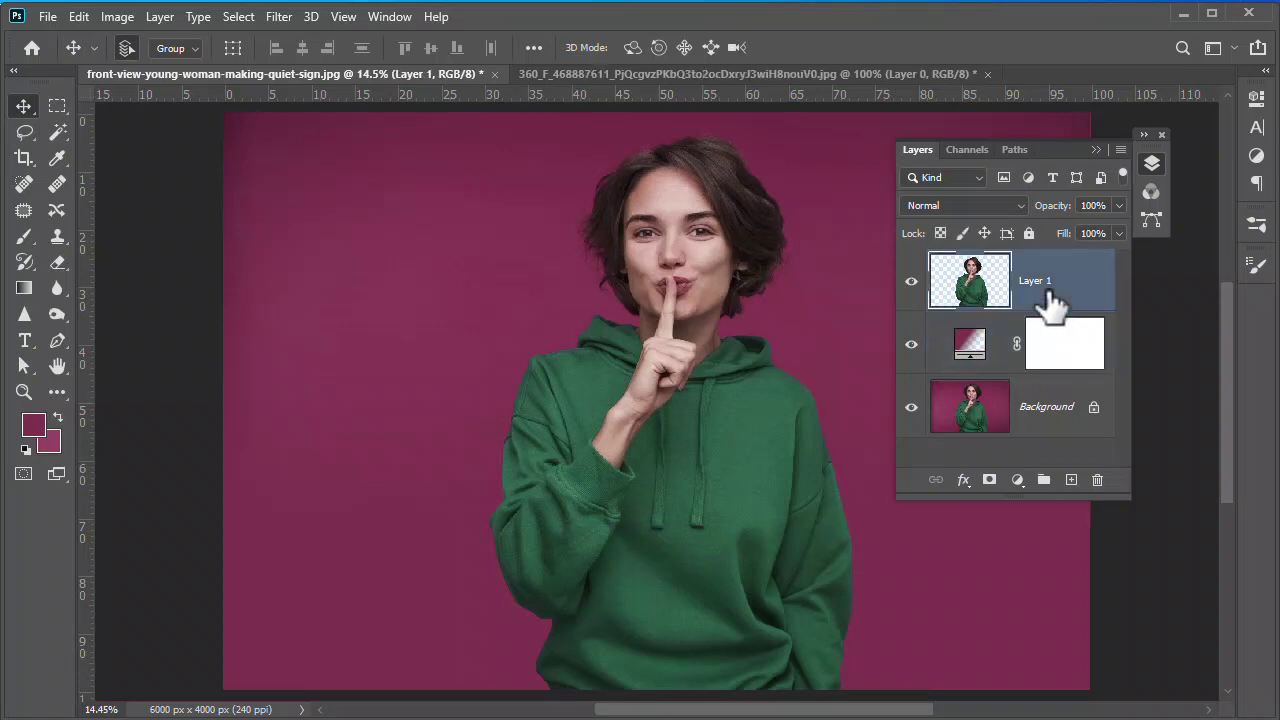
pyautogui.click(731, 72)
pyautogui.moveTo(714, 234)
pyautogui.mouseDown()
pyautogui.moveTo(381, 78)
pyautogui.moveTo(728, 473)
pyautogui.mouseUp()
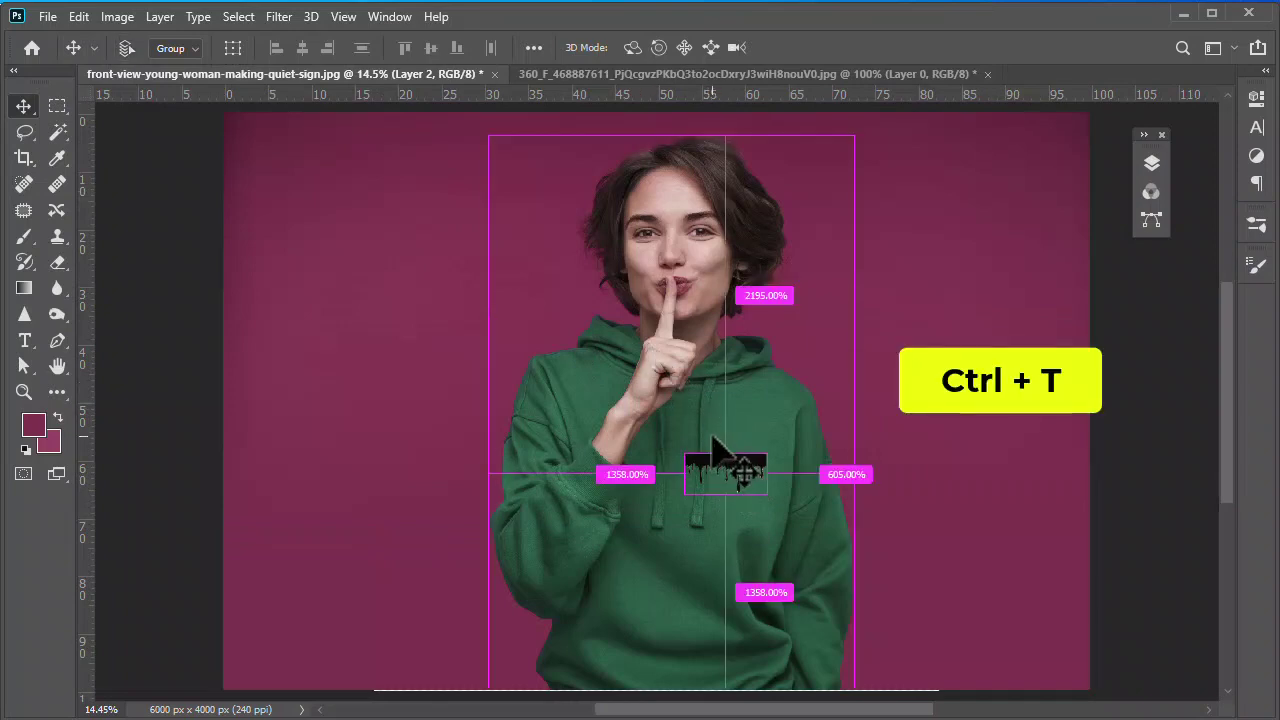
# - Scale the drip graphic to about 440% and place it across the lower hoodie
pyautogui.hotkey('ctrl', 't')
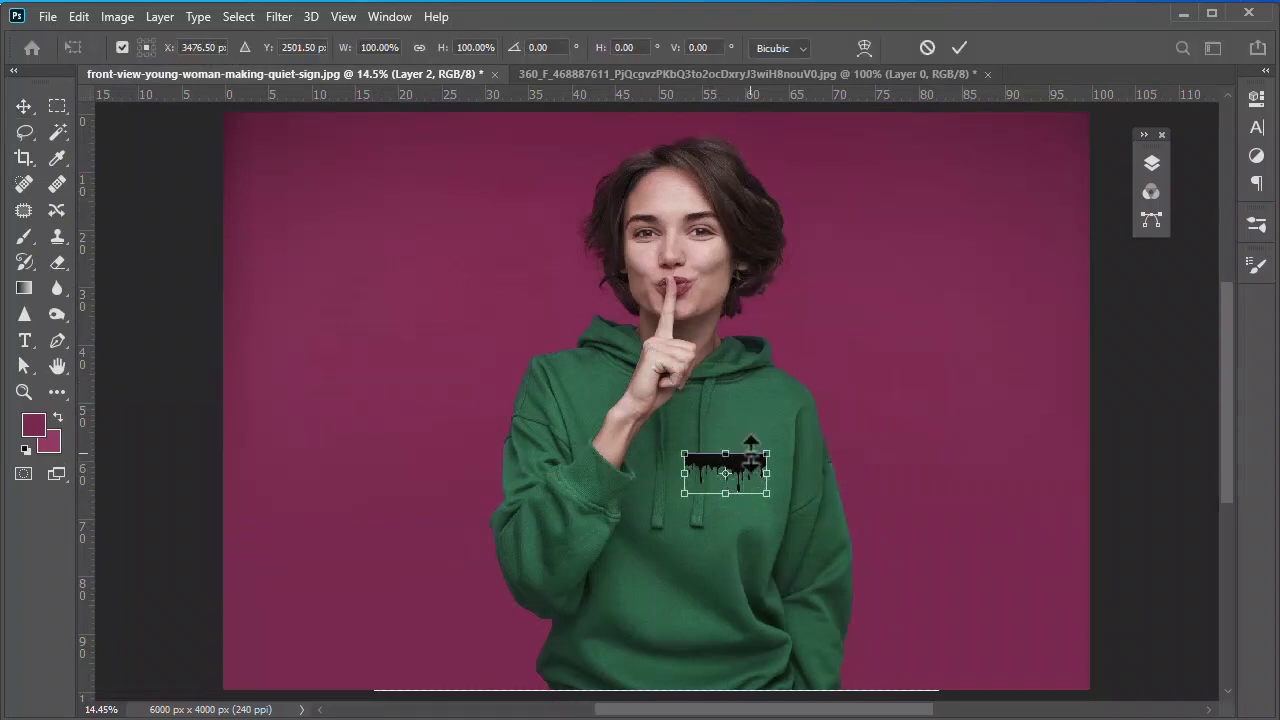
pyautogui.moveTo(769, 440); pyautogui.dragTo(894, 374)
pyautogui.hotkey('ctrl', '-')
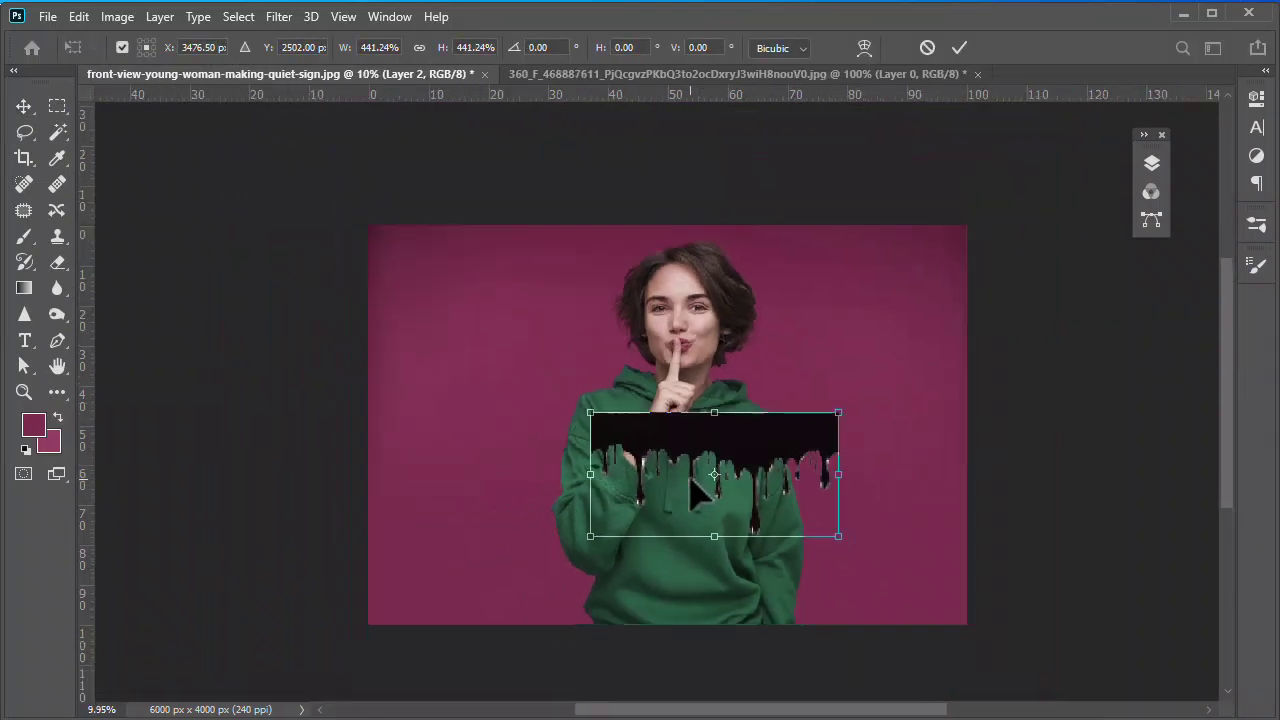
pyautogui.moveTo(690, 470)
pyautogui.mouseDown()
pyautogui.moveTo(697, 520)
pyautogui.moveTo(673, 564)
pyautogui.mouseUp()
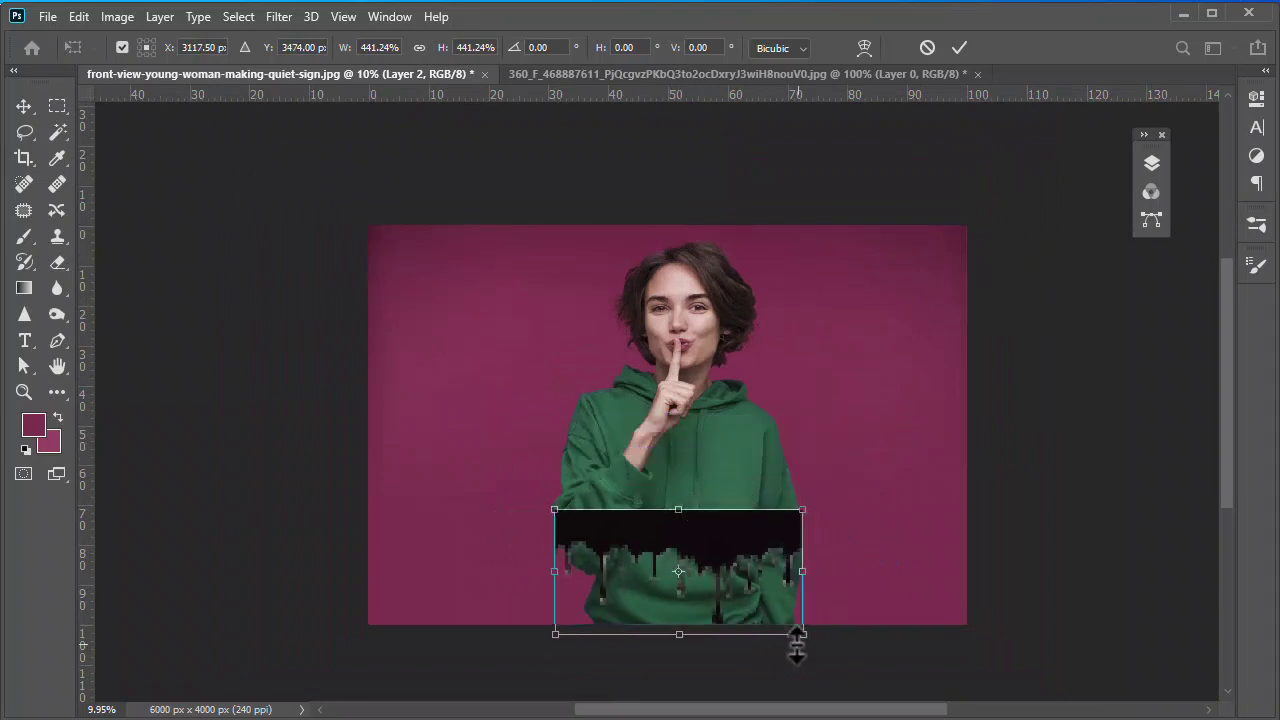
pyautogui.moveTo(802, 630); pyautogui.dragTo(792, 625)
pyautogui.scroll(2, 795, 515)
pyautogui.scroll(2, 785, 520)
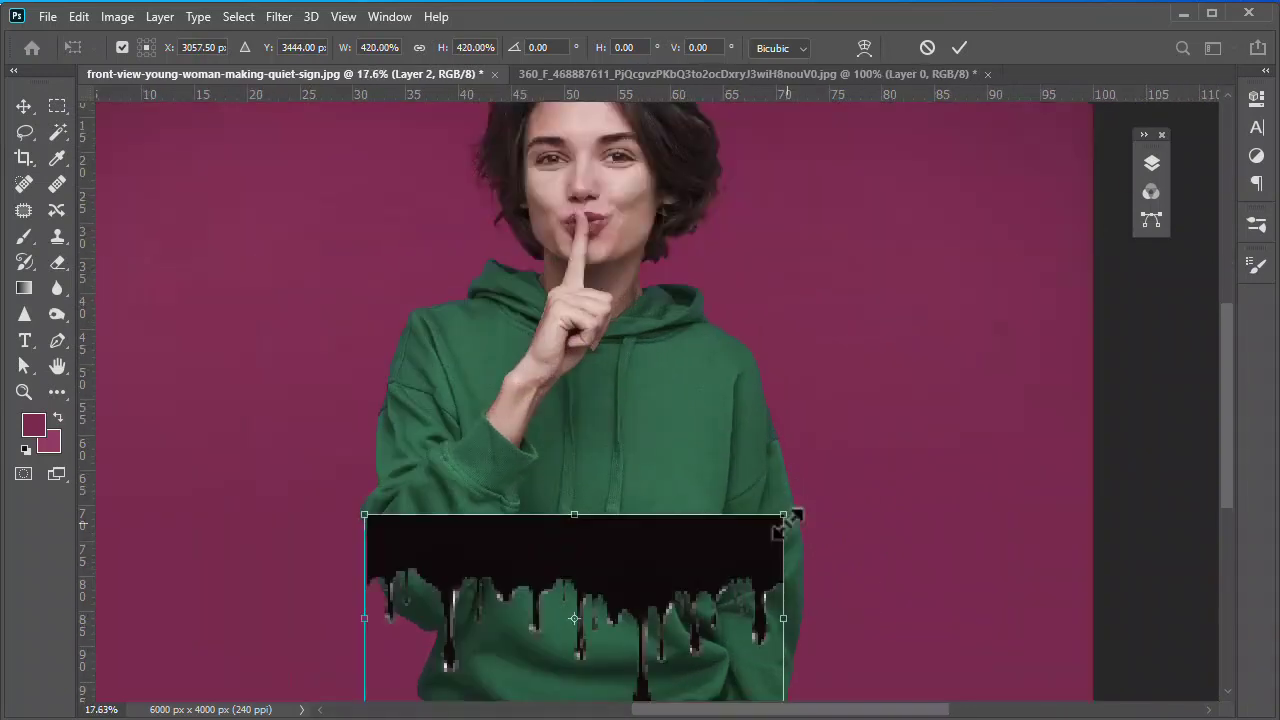
pyautogui.moveTo(785, 513); pyautogui.dragTo(804, 502)
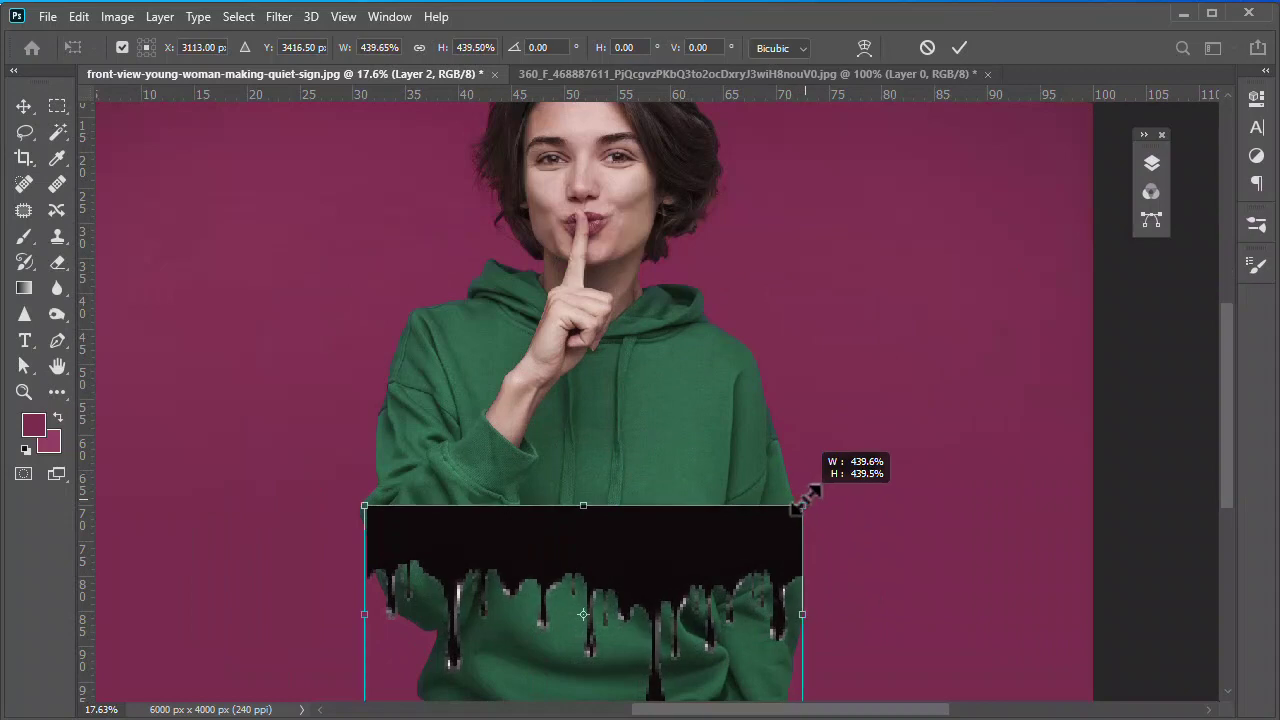
pyautogui.press('Return')
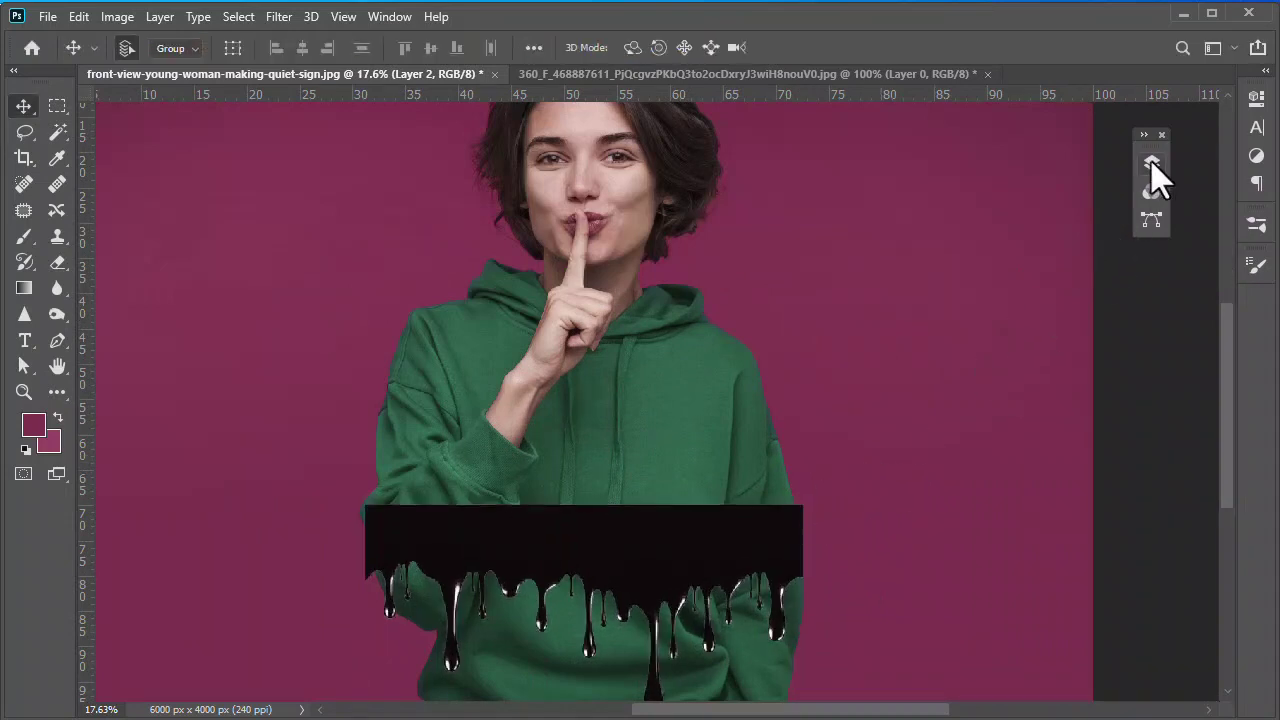
# - Make the drip layer about half transparent and align its top-left corner with the sleeve edge
pyautogui.click(1151, 163)
pyautogui.moveTo(1119, 205); pyautogui.dragTo(1070, 231)
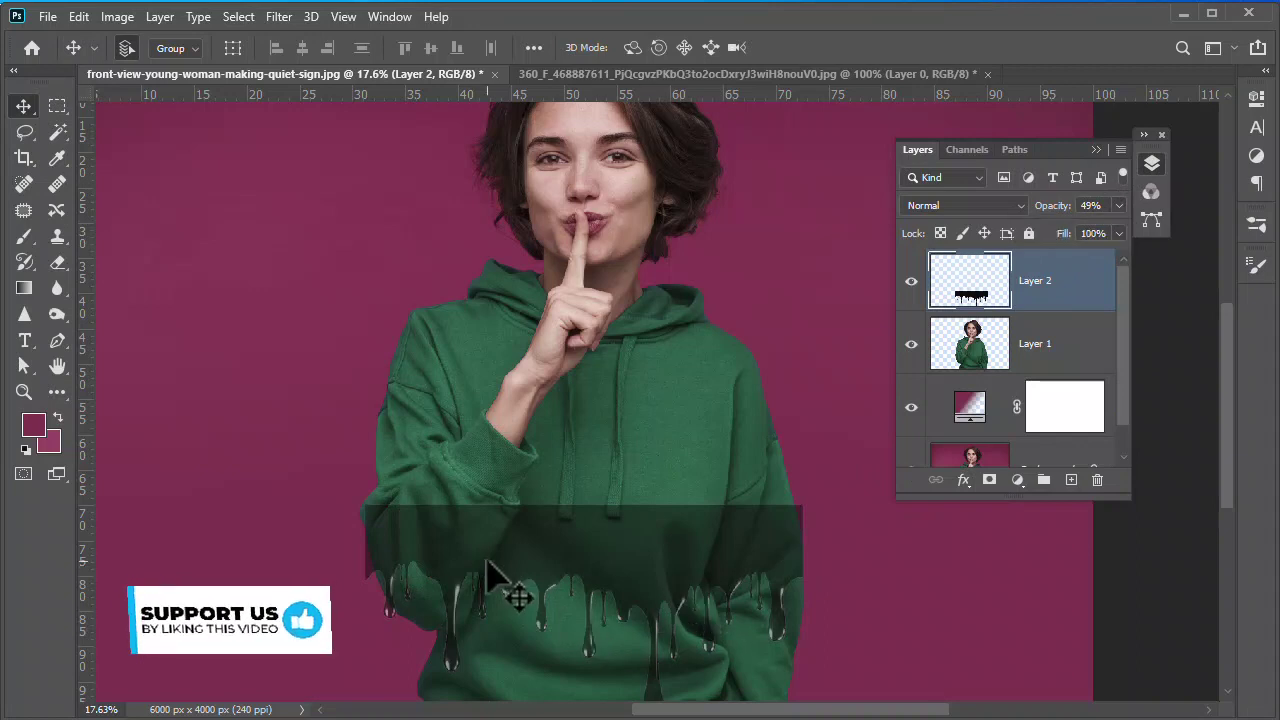
pyautogui.click(435, 585)
pyautogui.hotkey('ctrl', 't')
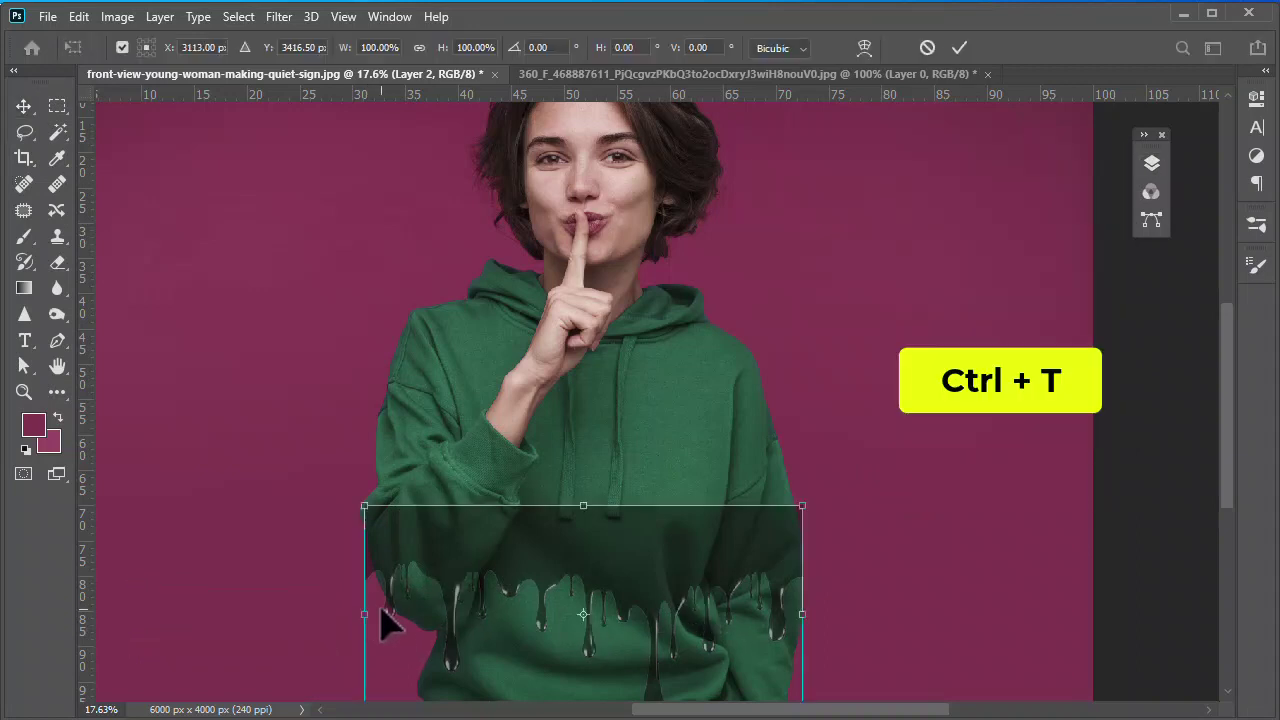
pyautogui.moveTo(364, 506); pyautogui.dragTo(378, 512)
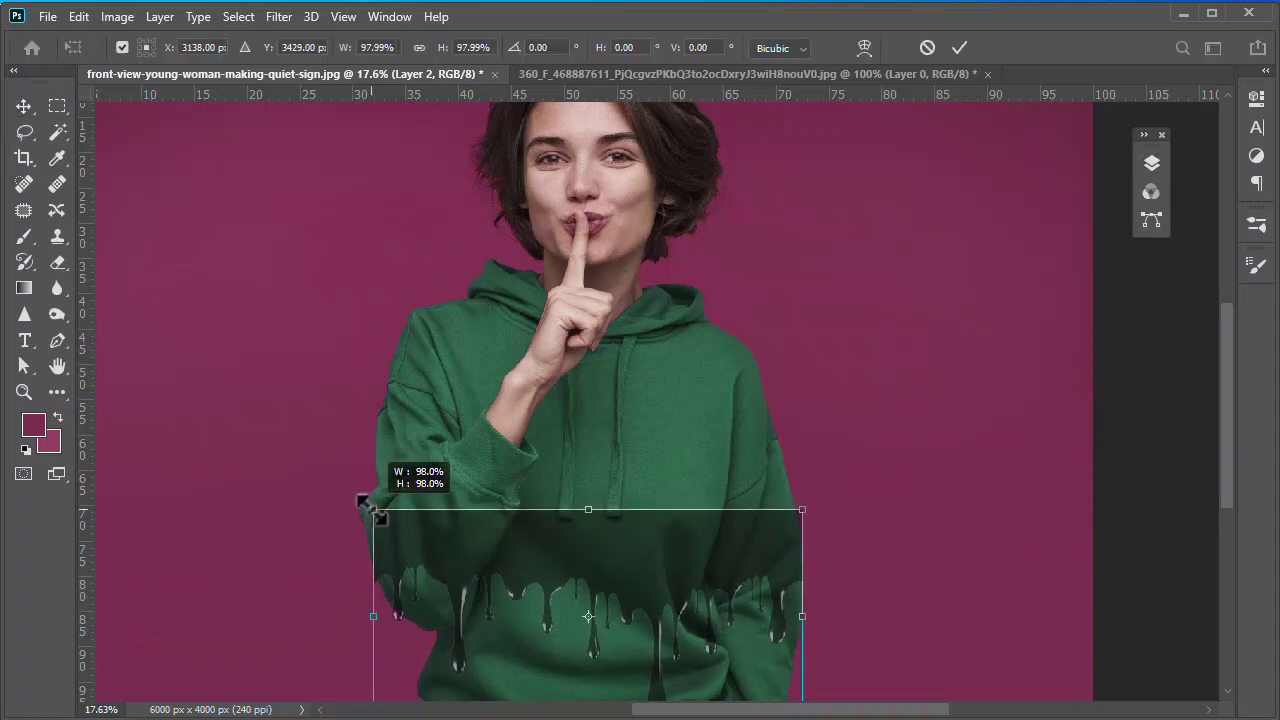
pyautogui.scroll(2, 390, 560)
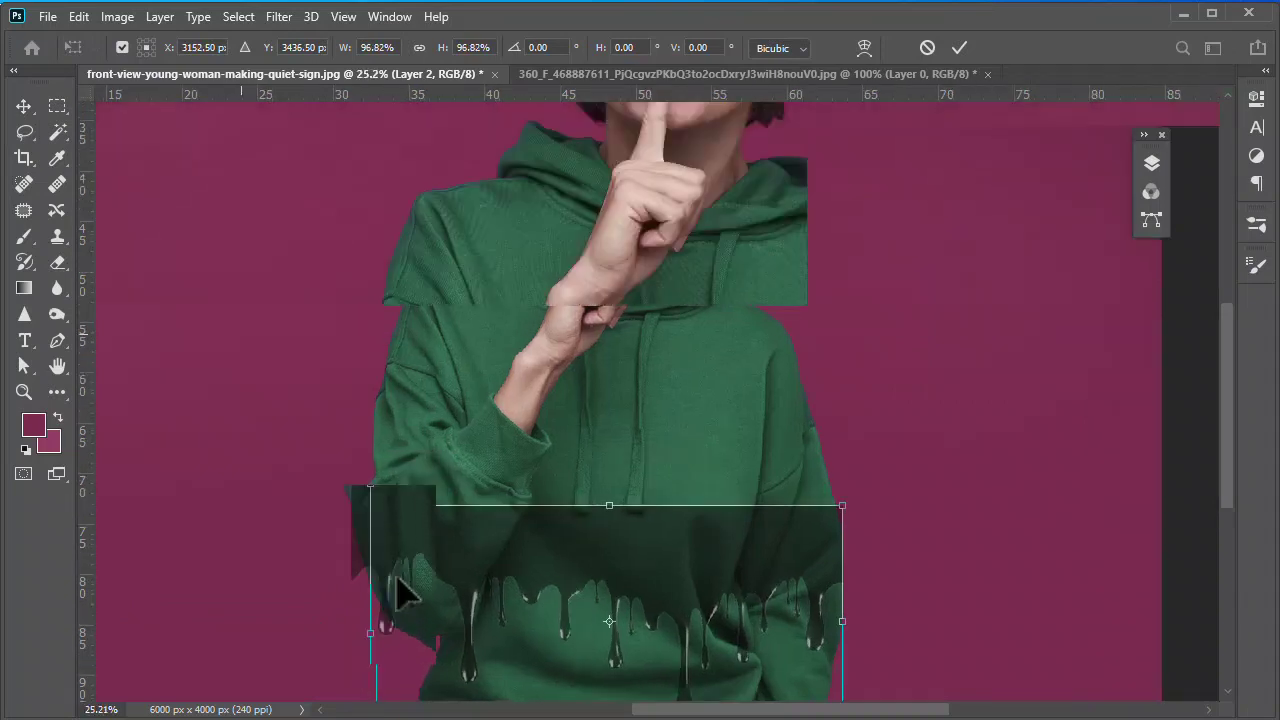
pyautogui.scroll(2, 400, 575)
pyautogui.scroll(2, 385, 550)
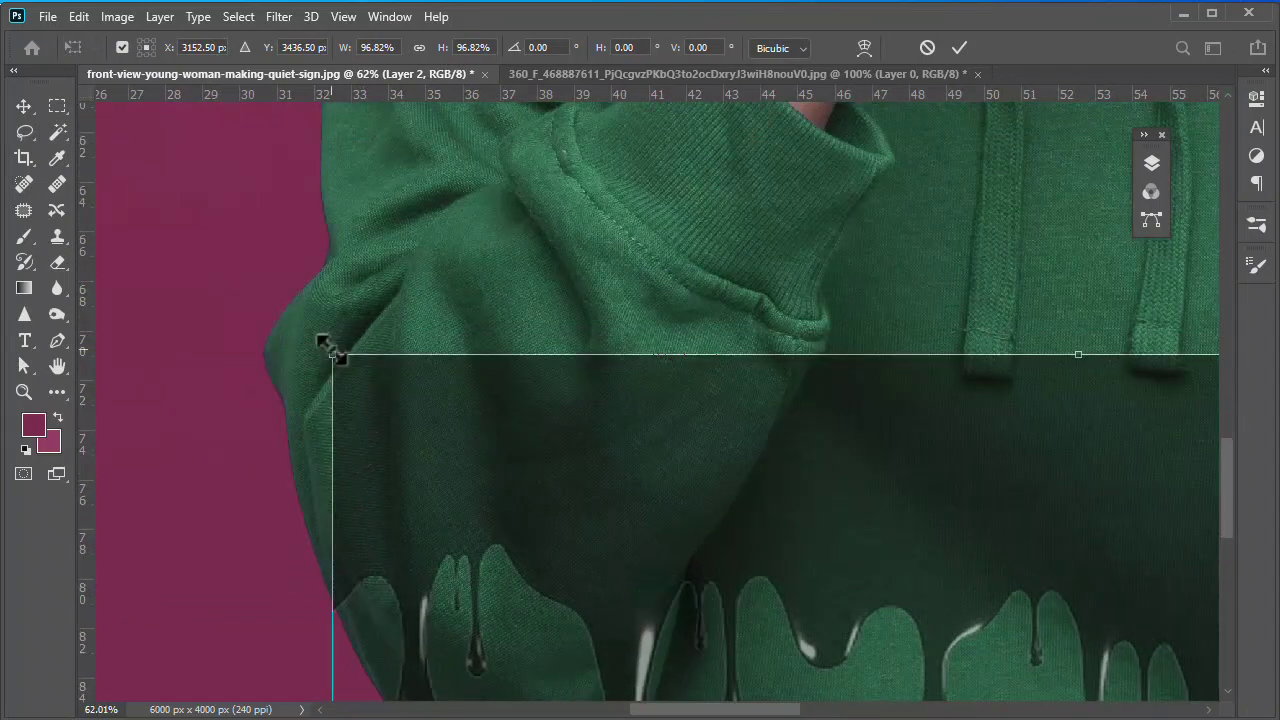
pyautogui.moveTo(330, 346); pyautogui.dragTo(336, 352)
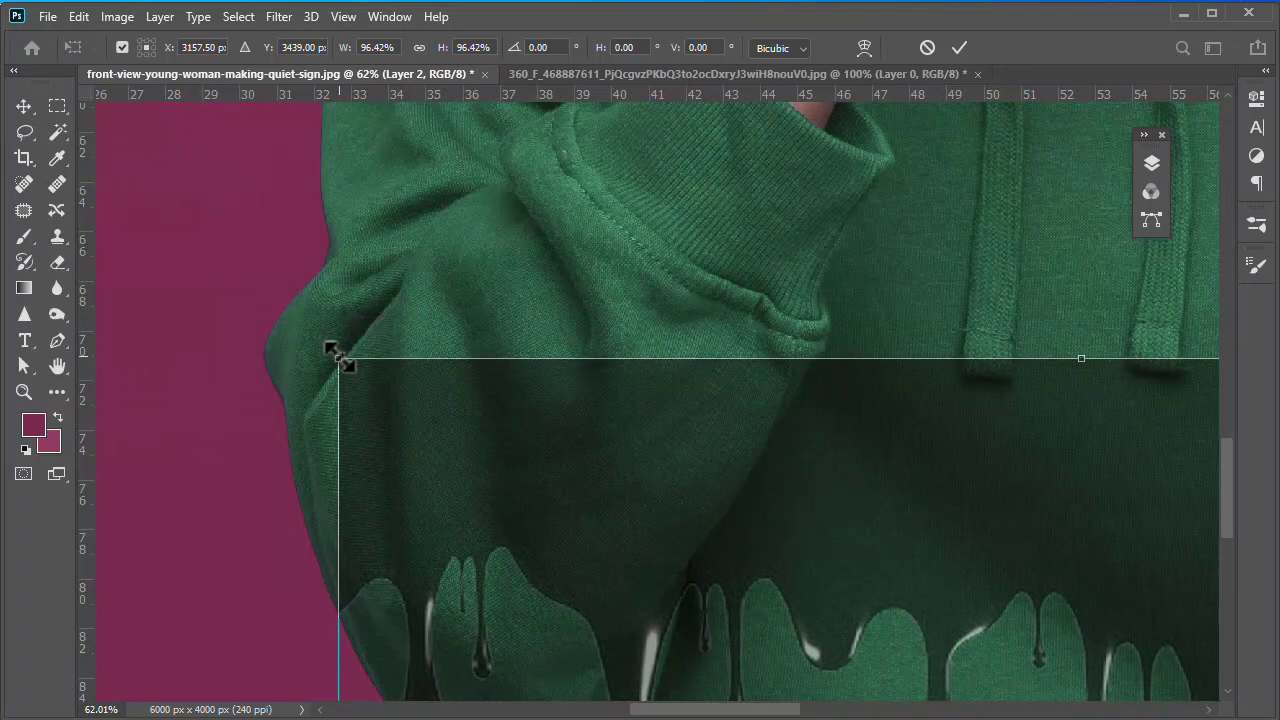
# - Nudge, enlarge and trim the drip bar across the lower hoodie, then commit the transform
pyautogui.scroll(-2, 330, 330)
pyautogui.scroll(-2, 325, 312)
pyautogui.scroll(-1, 329, 309)
pyautogui.scroll(1, 880, 440)
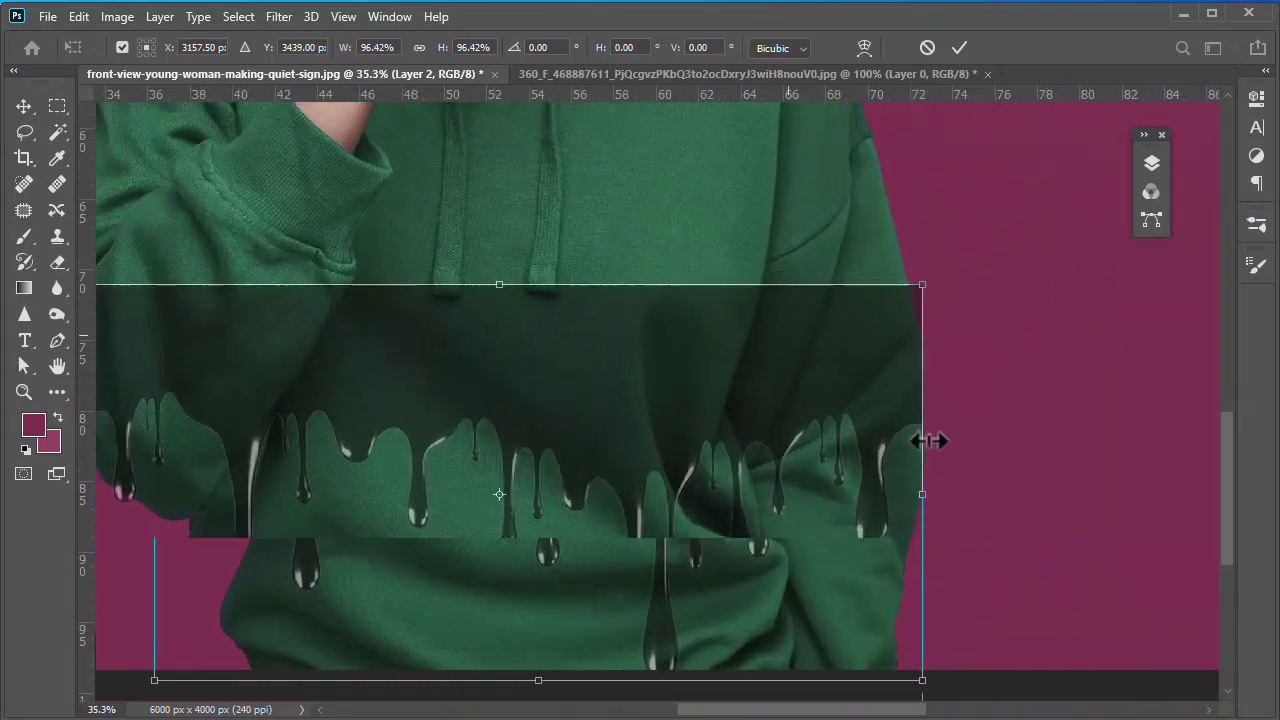
pyautogui.scroll(2, 922, 350)
pyautogui.scroll(1, 928, 325)
pyautogui.scroll(-2, 910, 302)
pyautogui.scroll(-2, 916, 410)
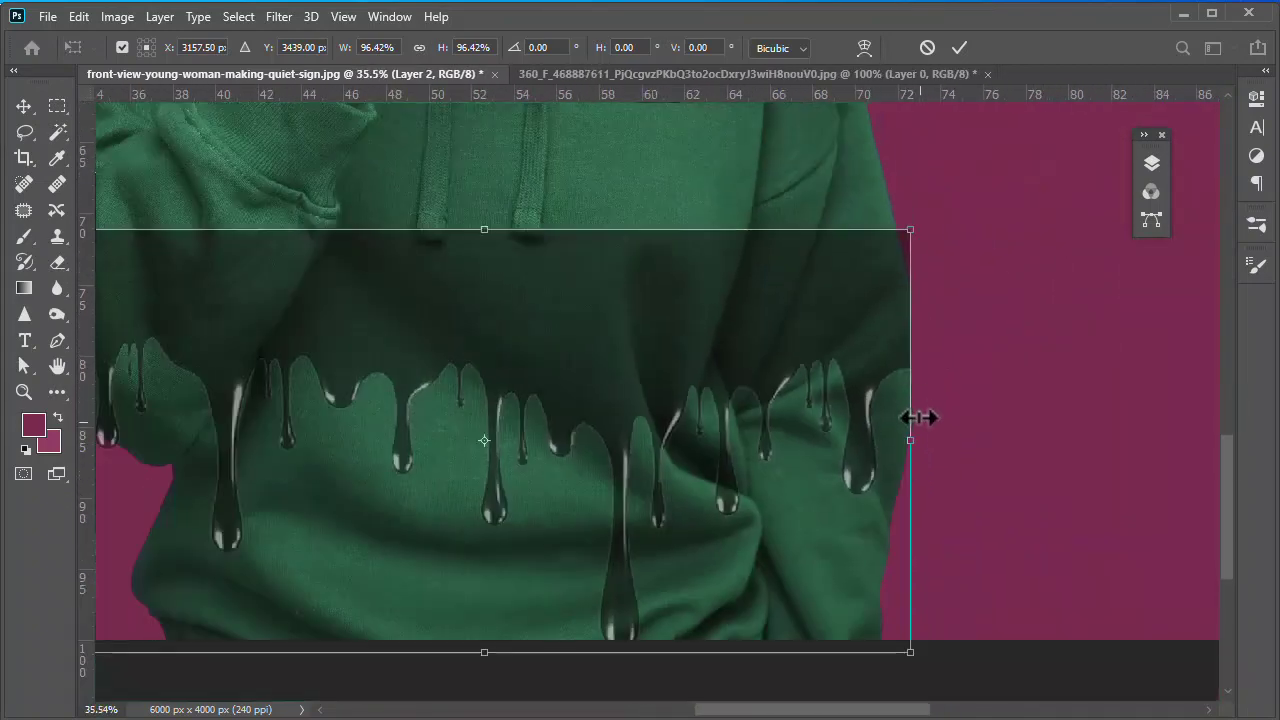
pyautogui.scroll(-1, 918, 418)
pyautogui.scroll(-1, 748, 500)
pyautogui.scroll(-2, 748, 500)
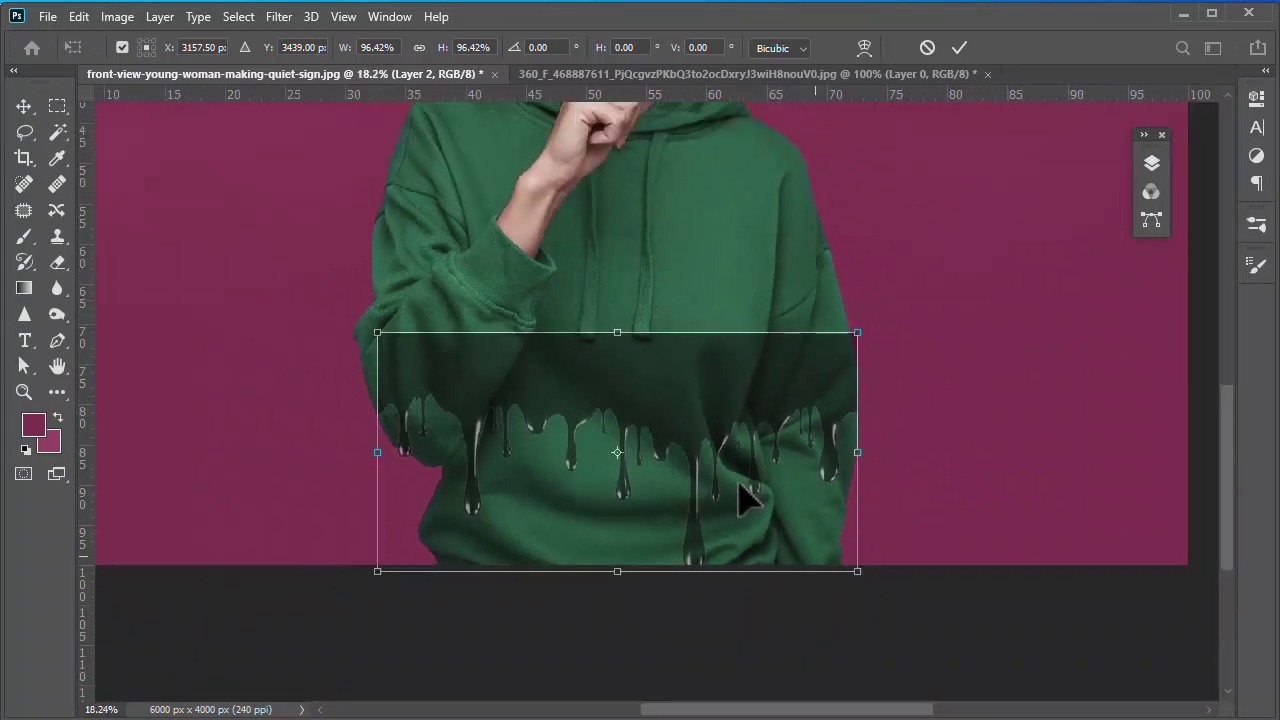
pyautogui.scroll(-1, 700, 423)
pyautogui.scroll(1, 690, 425)
pyautogui.scroll(-1, 680, 408)
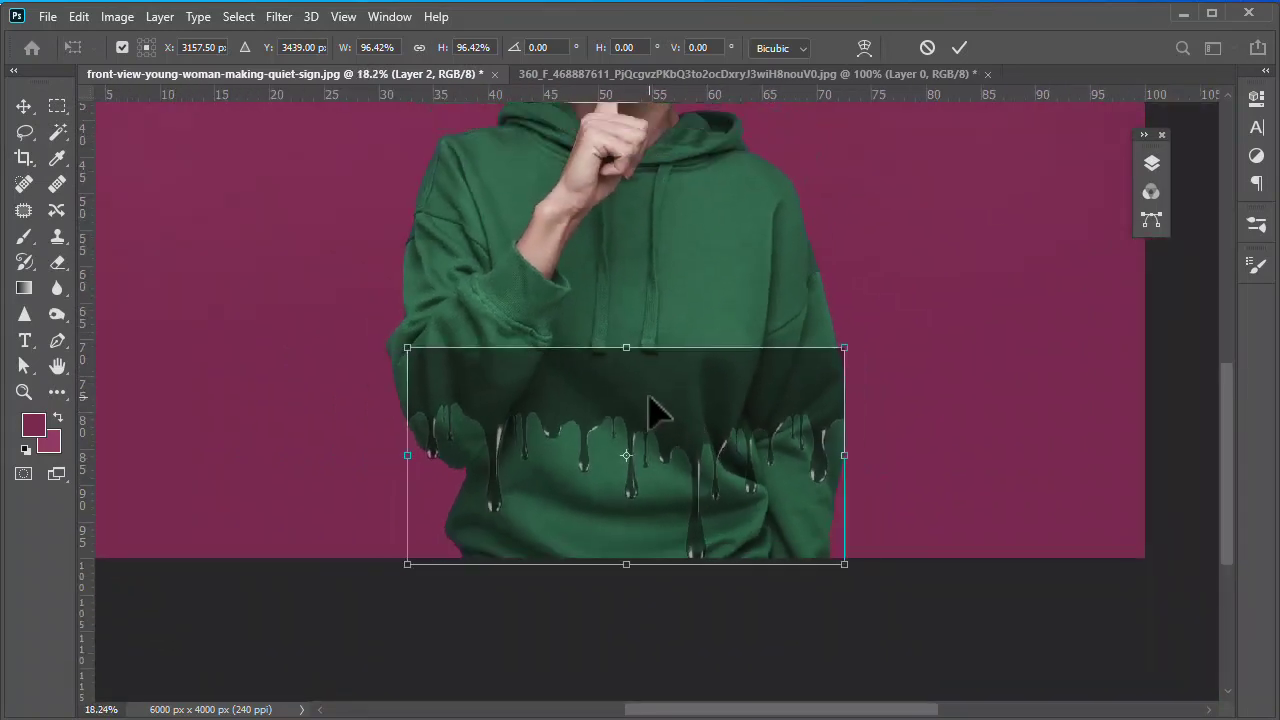
pyautogui.moveTo(650, 405); pyautogui.dragTo(645, 390)
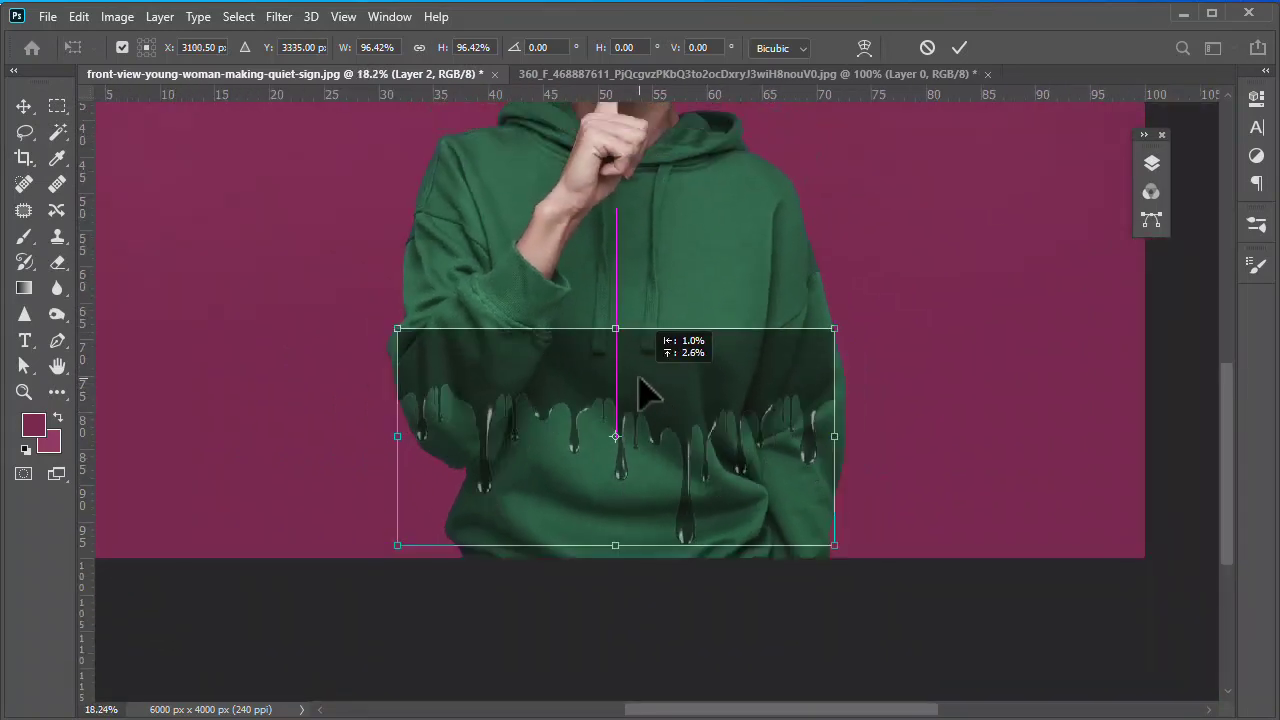
pyautogui.scroll(1, 857, 349)
pyautogui.scroll(3, 749, 349)
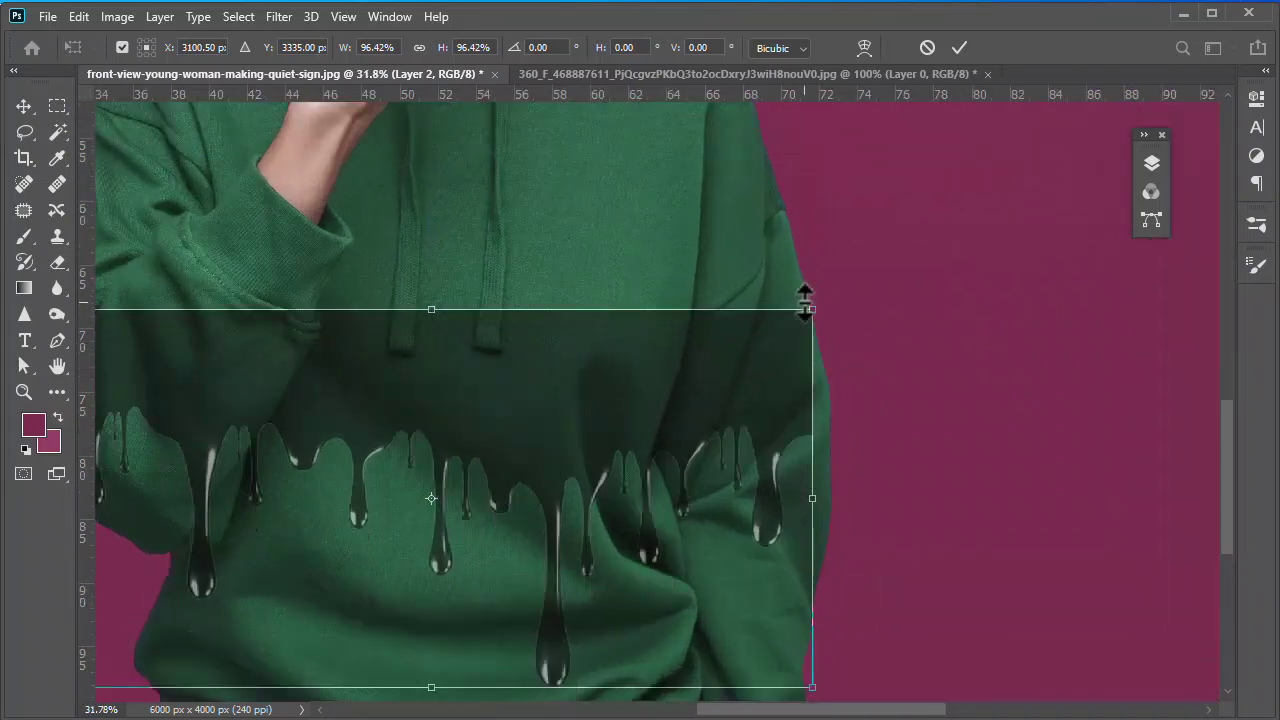
pyautogui.moveTo(812, 309)
pyautogui.mouseDown()
pyautogui.moveTo(828, 301)
pyautogui.moveTo(820, 286)
pyautogui.mouseUp()
pyautogui.scroll(-3, 820, 300)
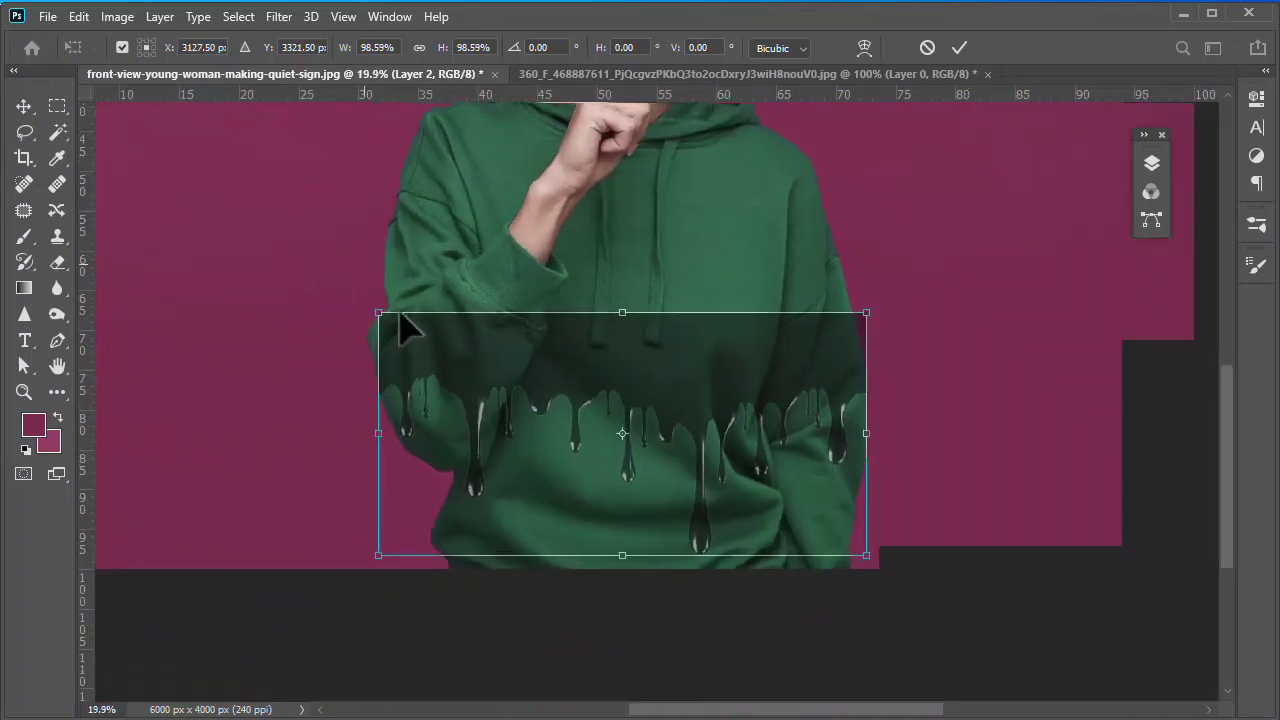
pyautogui.scroll(3, 400, 328)
pyautogui.scroll(1, 380, 320)
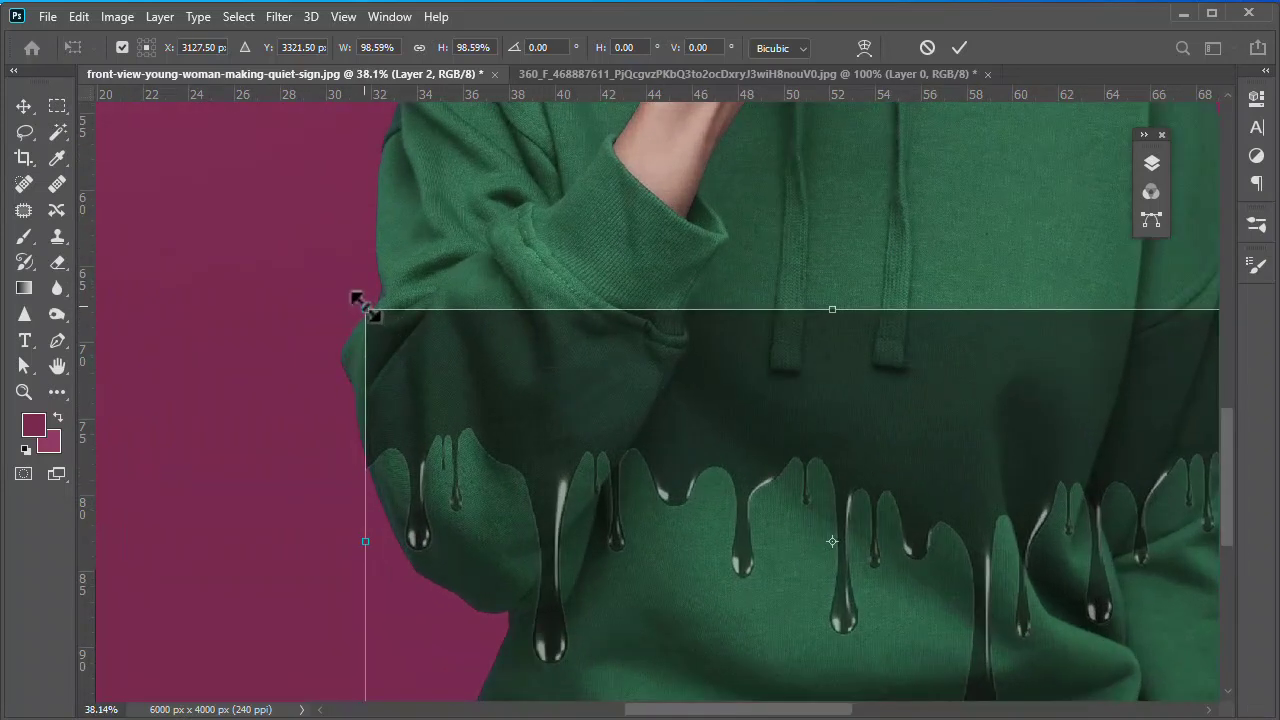
pyautogui.moveTo(367, 309); pyautogui.dragTo(372, 312)
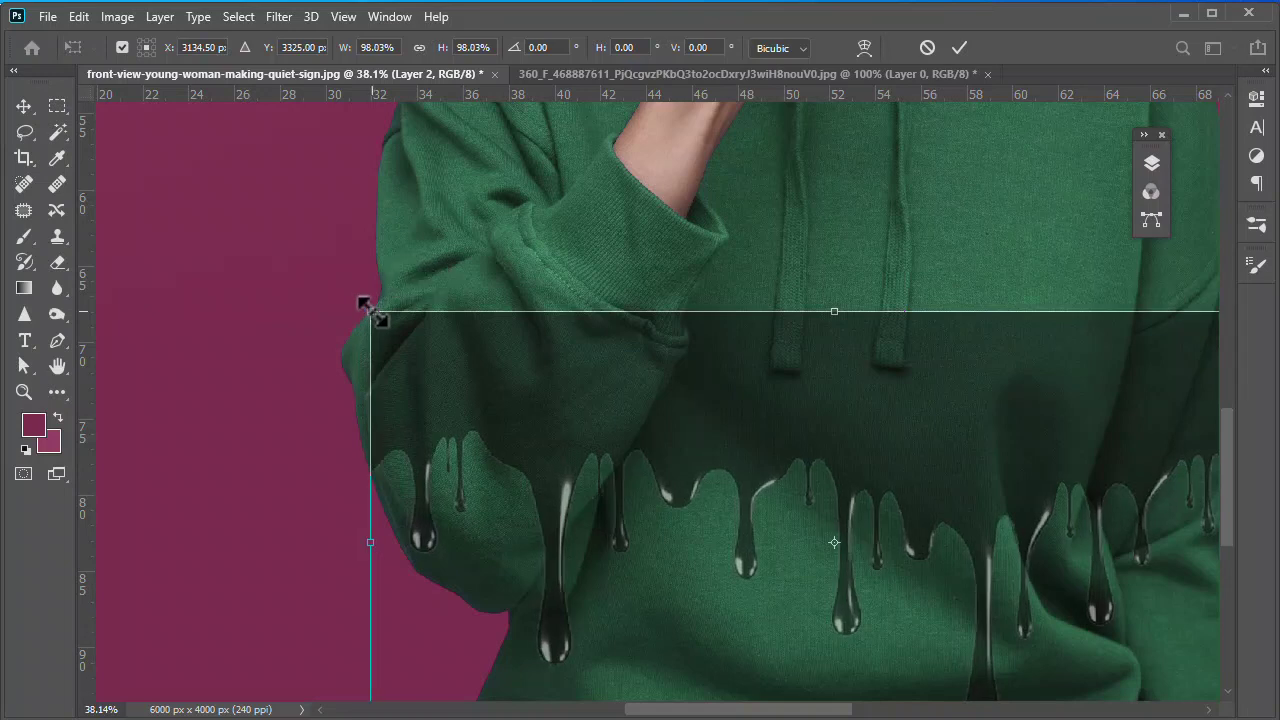
pyautogui.press('Return')
# - Set the drip layer back to 100% opacity
pyautogui.scroll(-1, 309, 294)
pyautogui.scroll(-3, 334, 320)
pyautogui.scroll(-1, 429, 343)
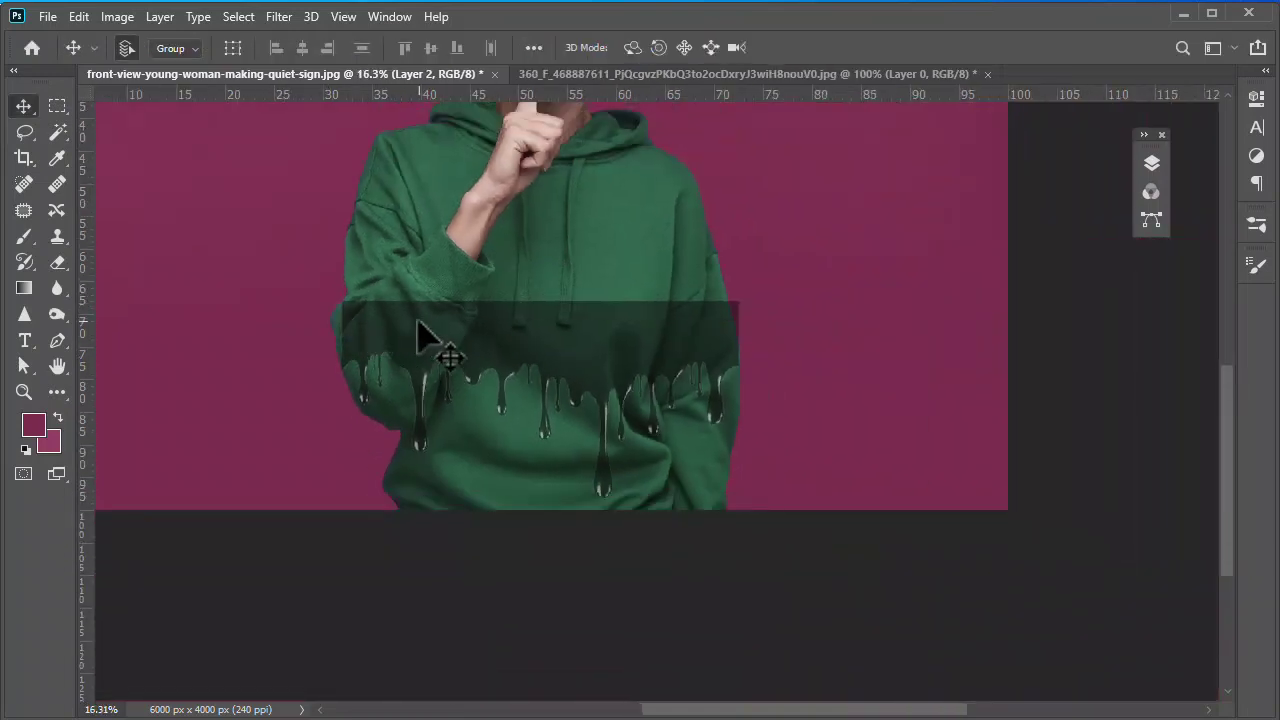
pyautogui.scroll(-1, 535, 375)
pyautogui.scroll(-1, 560, 460)
pyautogui.scroll(2, 586, 271)
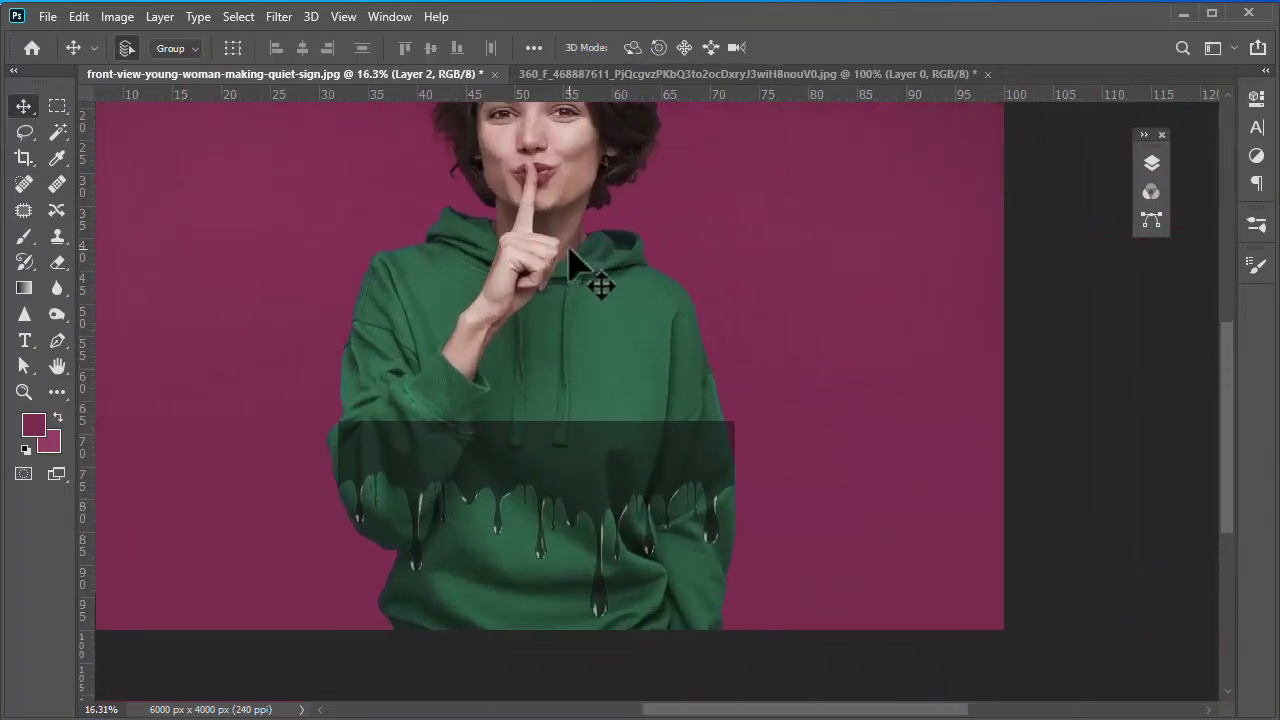
pyautogui.click(1145, 162)
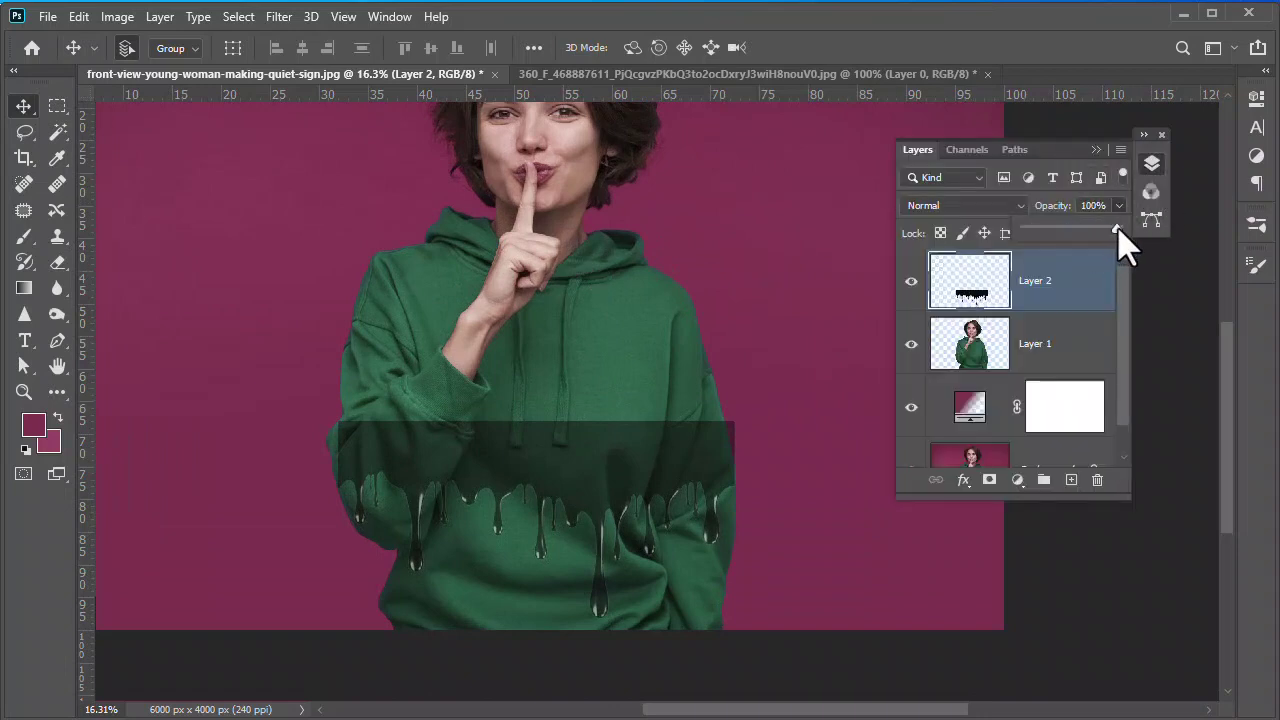
pyautogui.click(1040, 365)
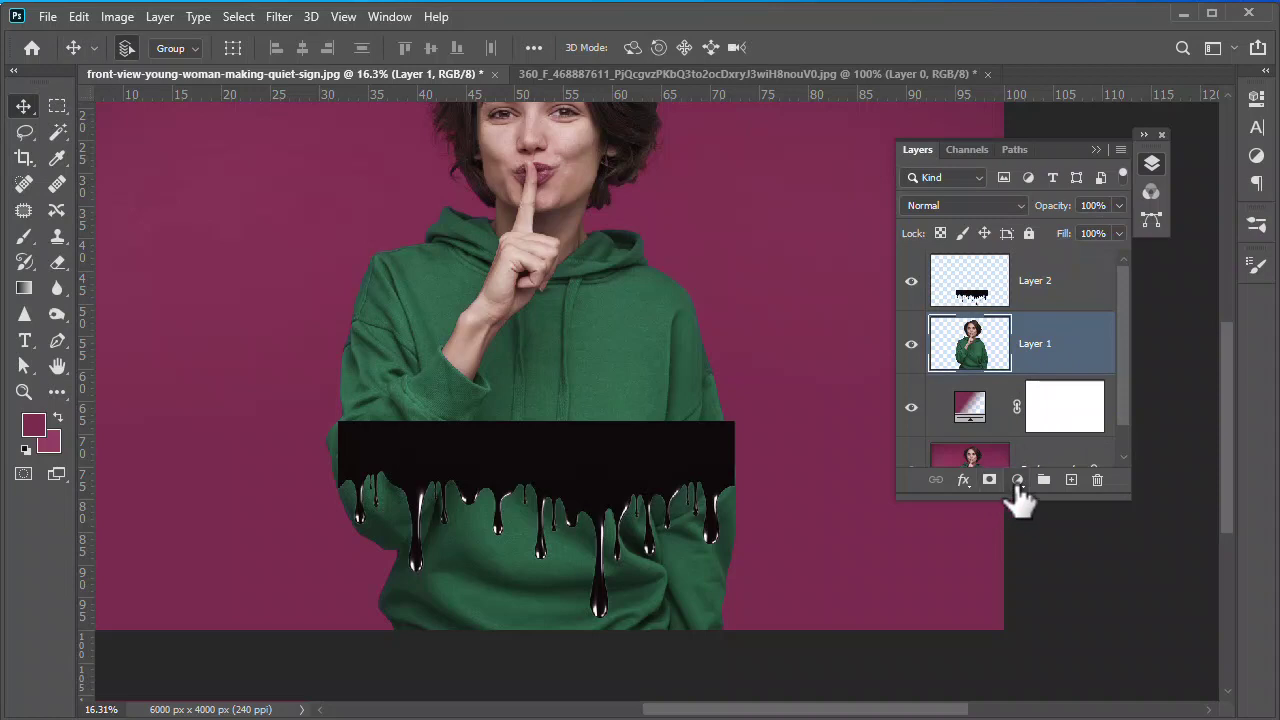
pyautogui.click(1018, 481)
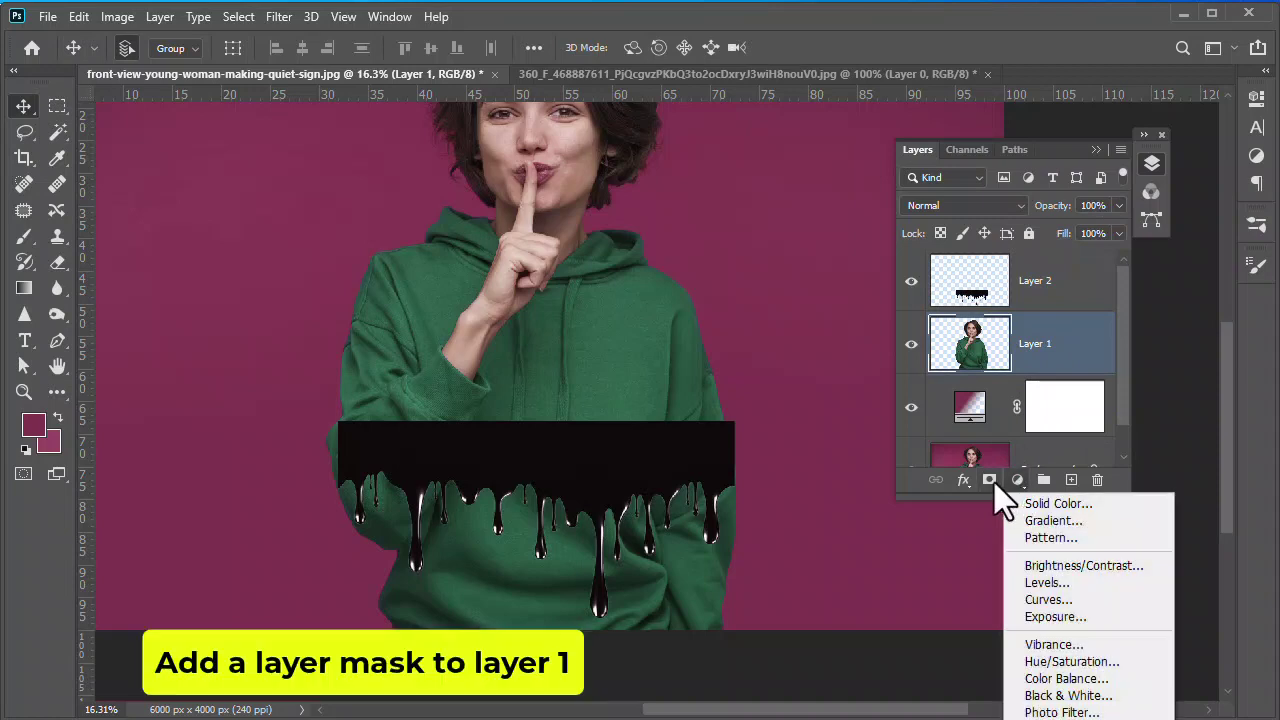
# - Add a white layer mask to Layer 1 and load Layer 2's drip pixels as a selection
pyautogui.click(989, 480)
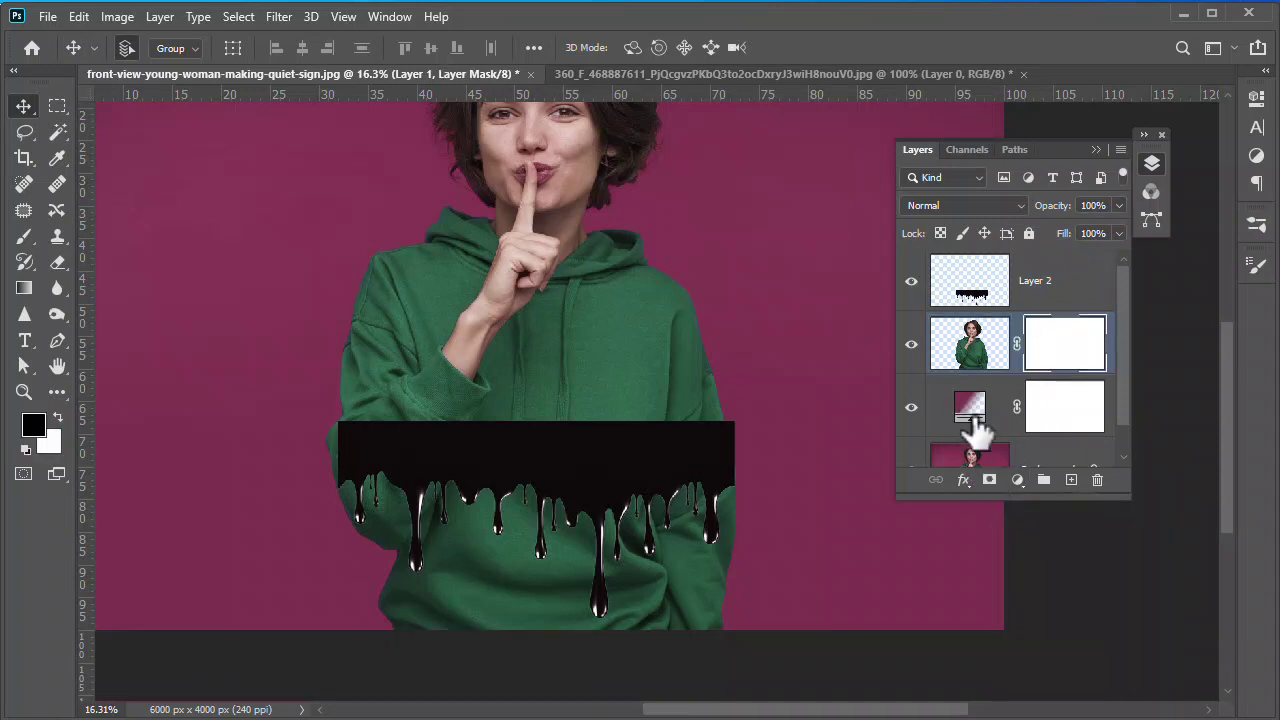
pyautogui.click(963, 297)
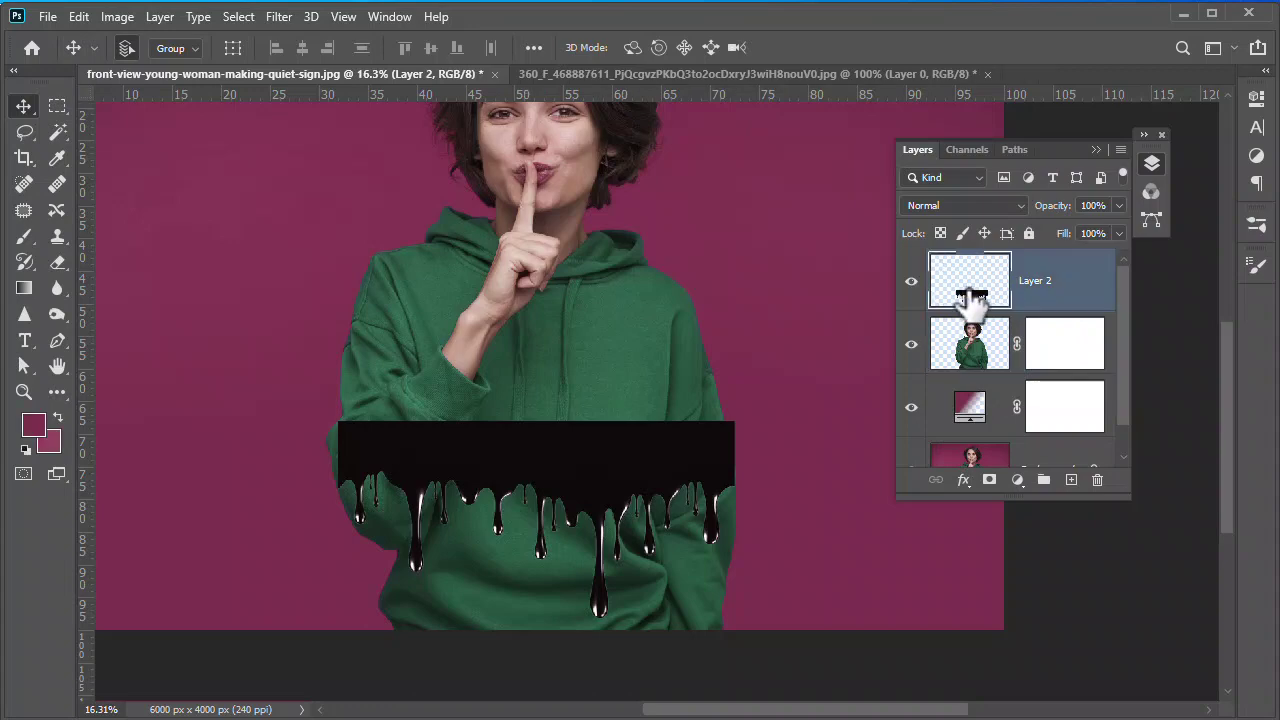
pyautogui.rightClick(963, 293)
pyautogui.click(957, 280)
pyautogui.rightClick(997, 293)
pyautogui.click(1022, 338)
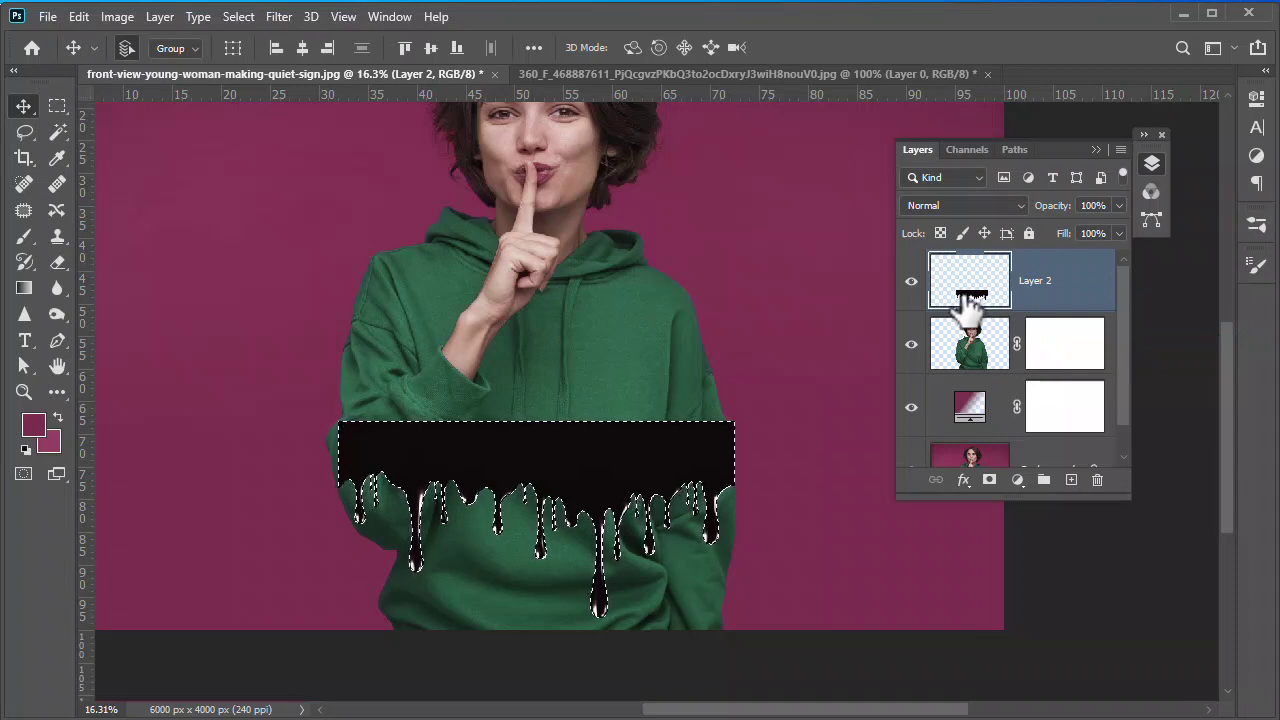
pyautogui.click(970, 343)
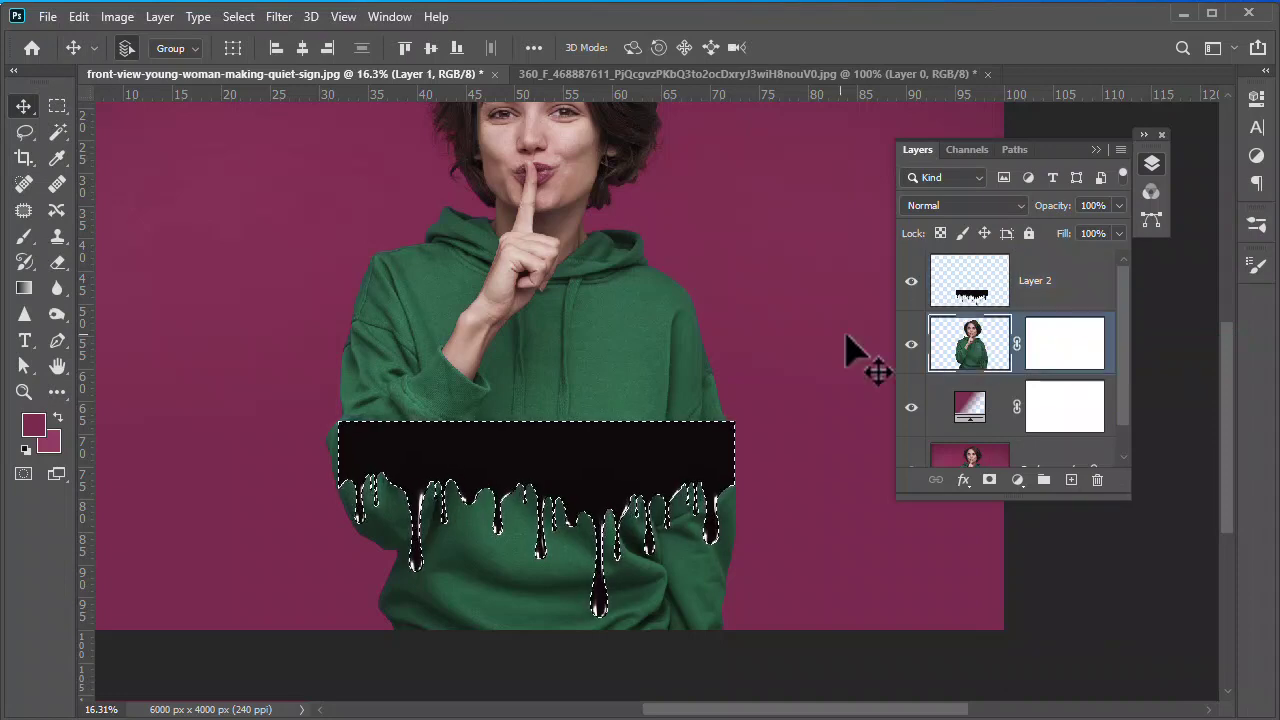
pyautogui.click(24, 236)
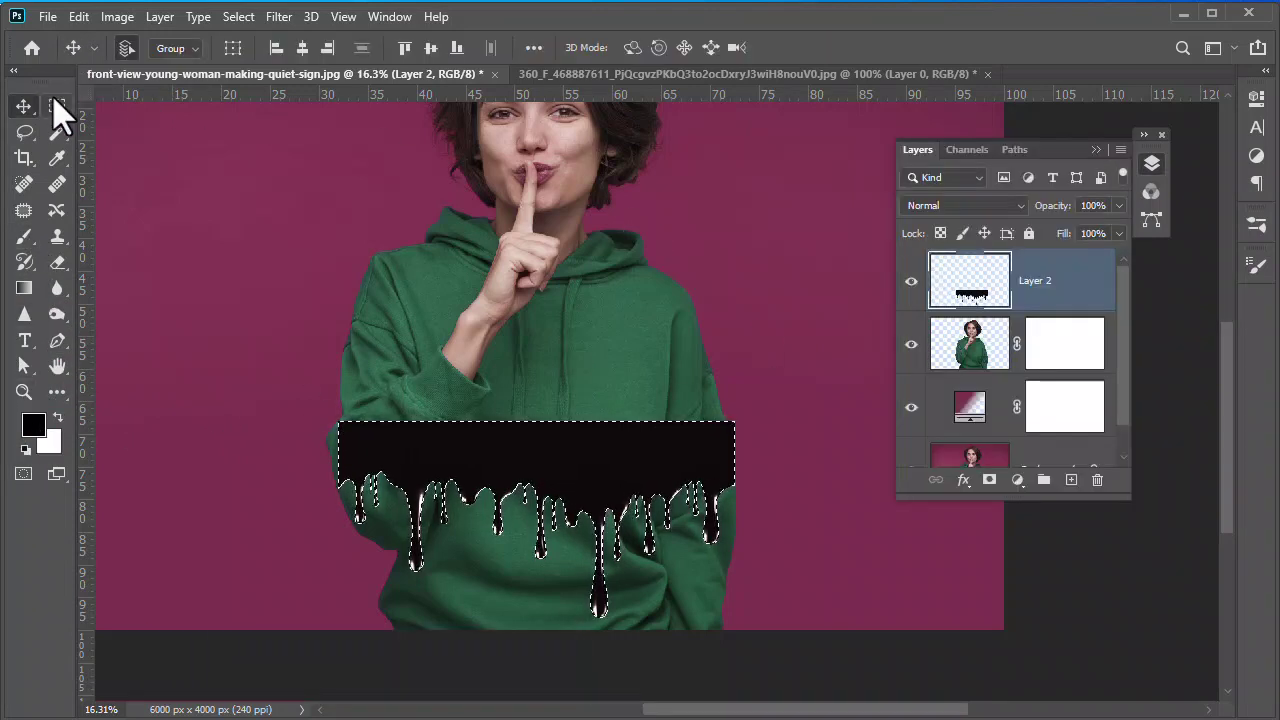
# - Invert the drip selection
pyautogui.click(57, 106)
pyautogui.rightClick(481, 453)
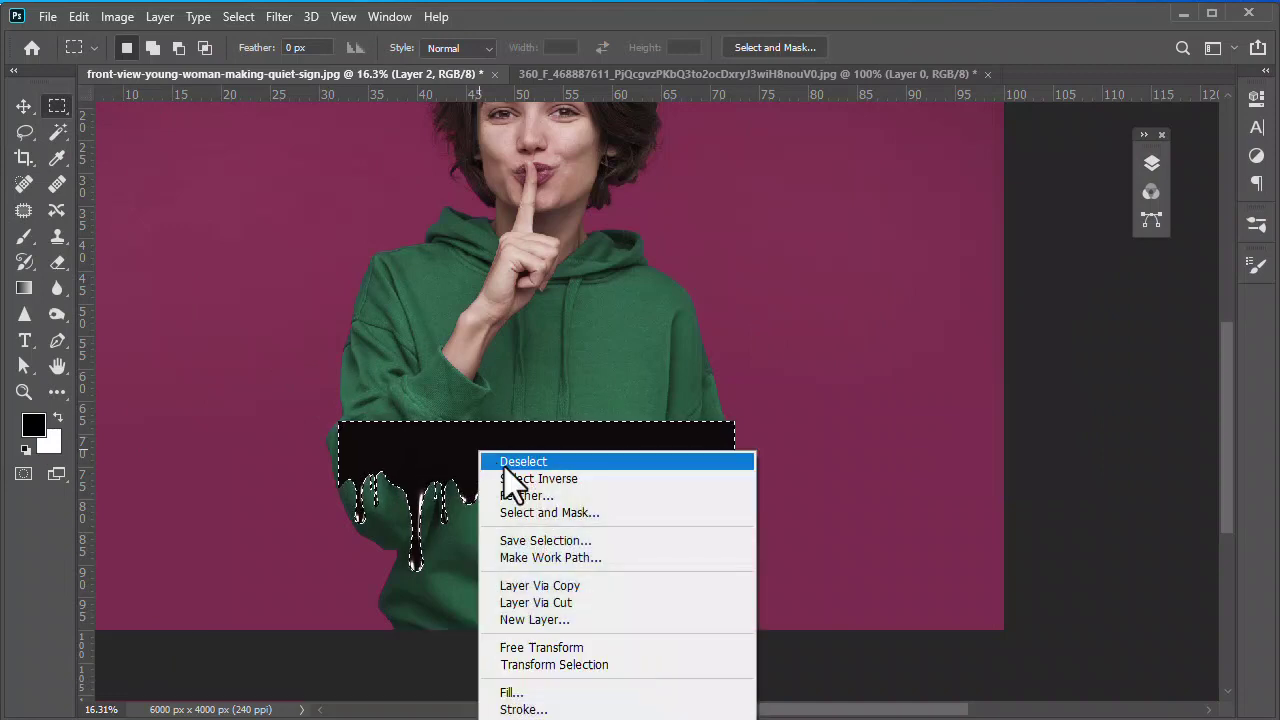
pyautogui.click(561, 480)
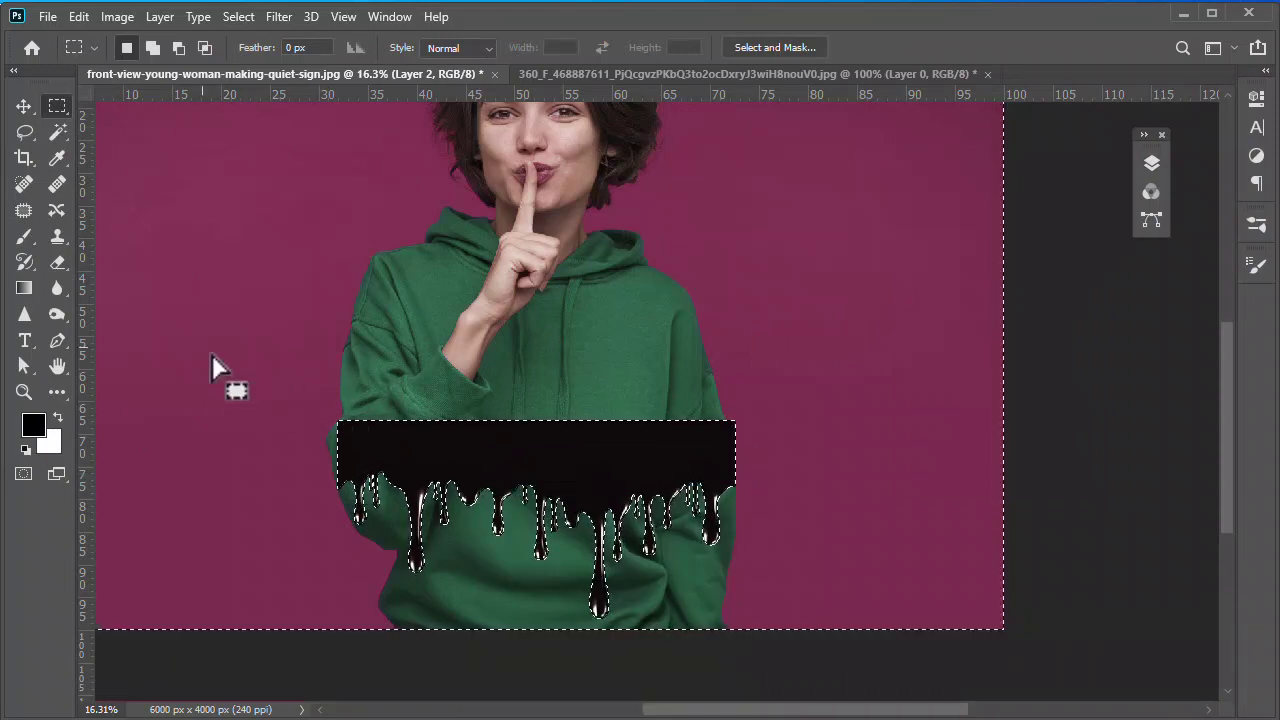
pyautogui.click(24, 236)
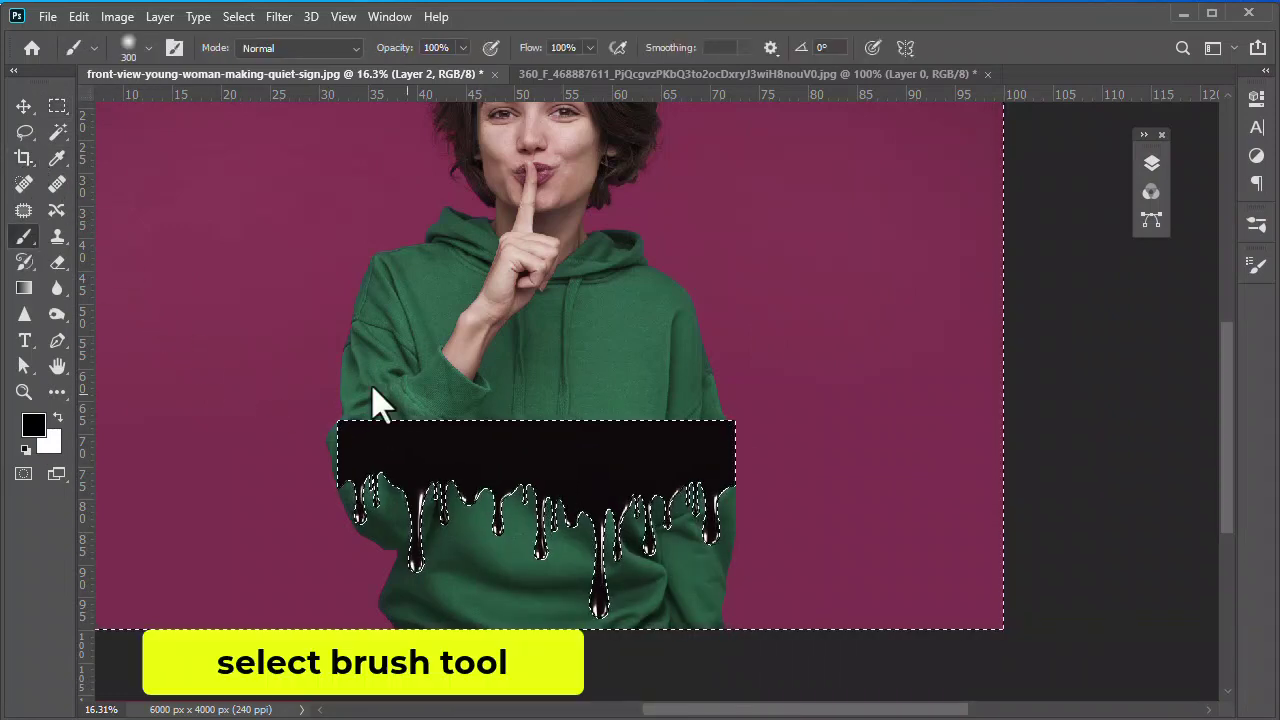
# - Paint black with a 600 px brush on Layer 1's mask to hide the hoodie below the drips
pyautogui.click(1151, 163)
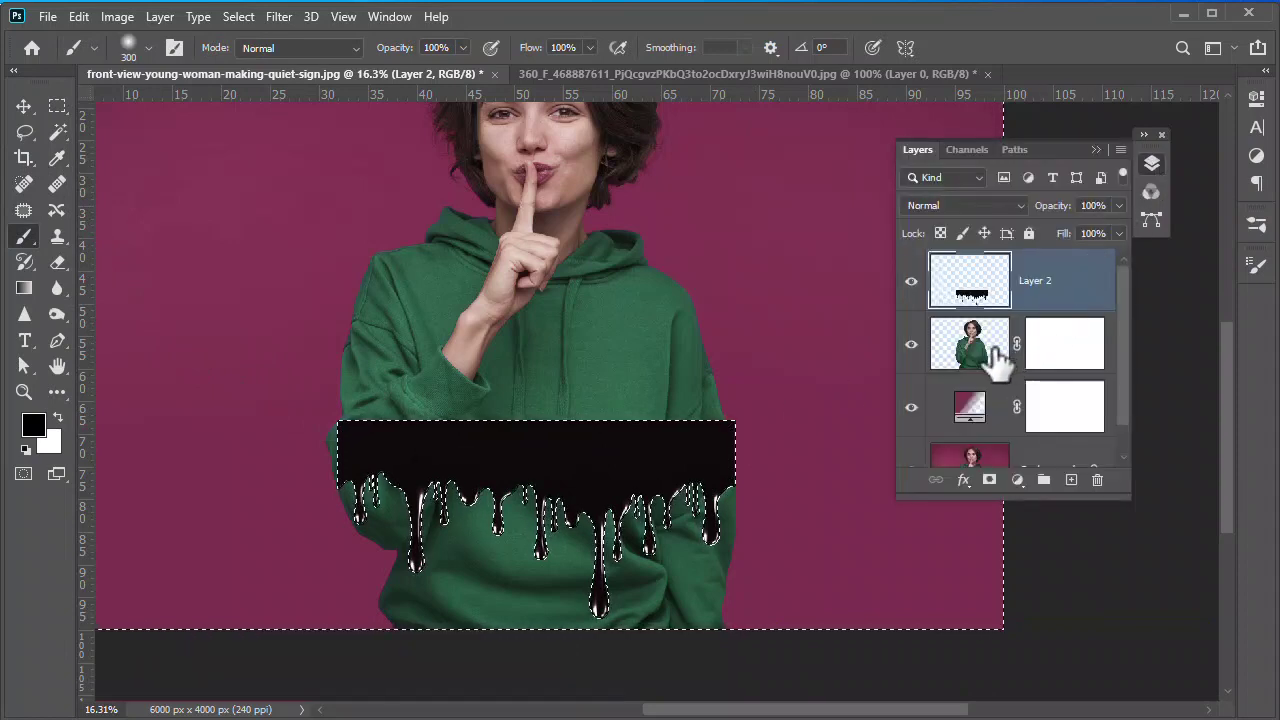
pyautogui.click(1037, 345)
pyautogui.press('x')
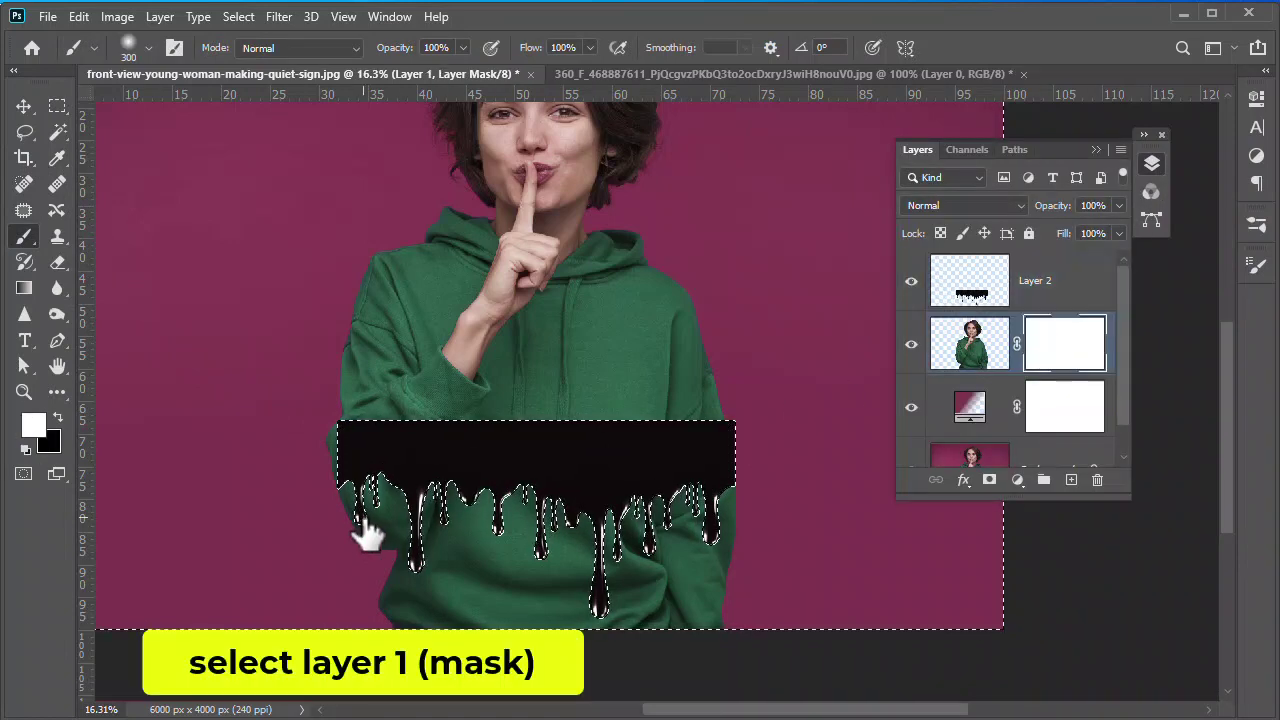
pyautogui.click(365, 537)
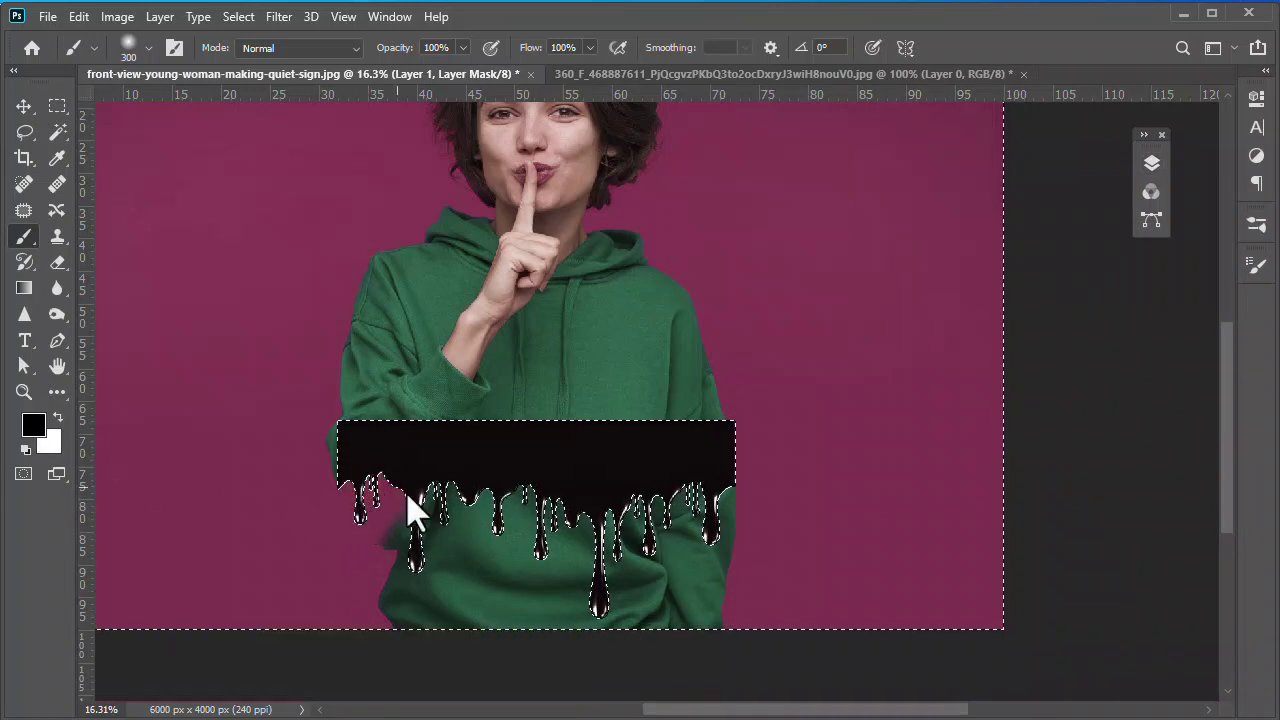
pyautogui.press(']')
pyautogui.press(']')
pyautogui.press(']')
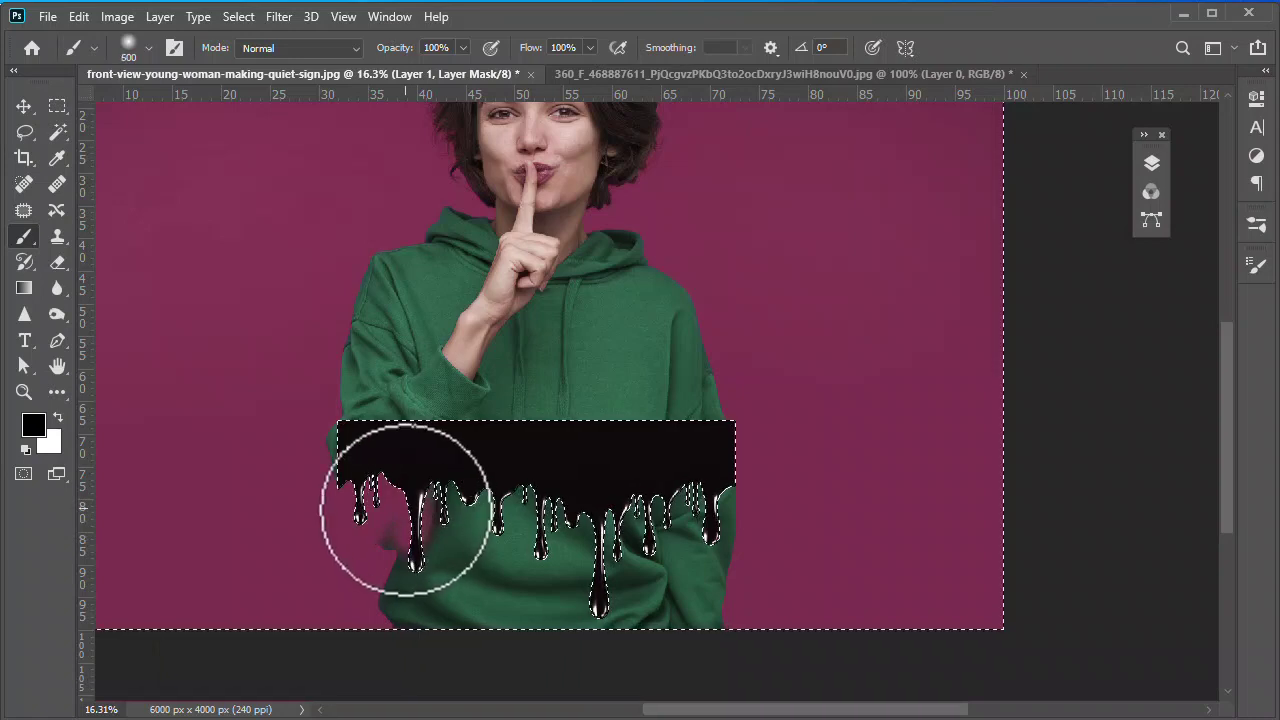
pyautogui.moveTo(386, 500)
pyautogui.mouseDown()
pyautogui.moveTo(413, 615)
pyautogui.moveTo(760, 552)
pyautogui.moveTo(729, 543)
pyautogui.moveTo(743, 520)
pyautogui.moveTo(700, 529)
pyautogui.moveTo(583, 595)
pyautogui.moveTo(614, 529)
pyautogui.moveTo(463, 486)
pyautogui.moveTo(500, 529)
pyautogui.moveTo(485, 514)
pyautogui.mouseUp()
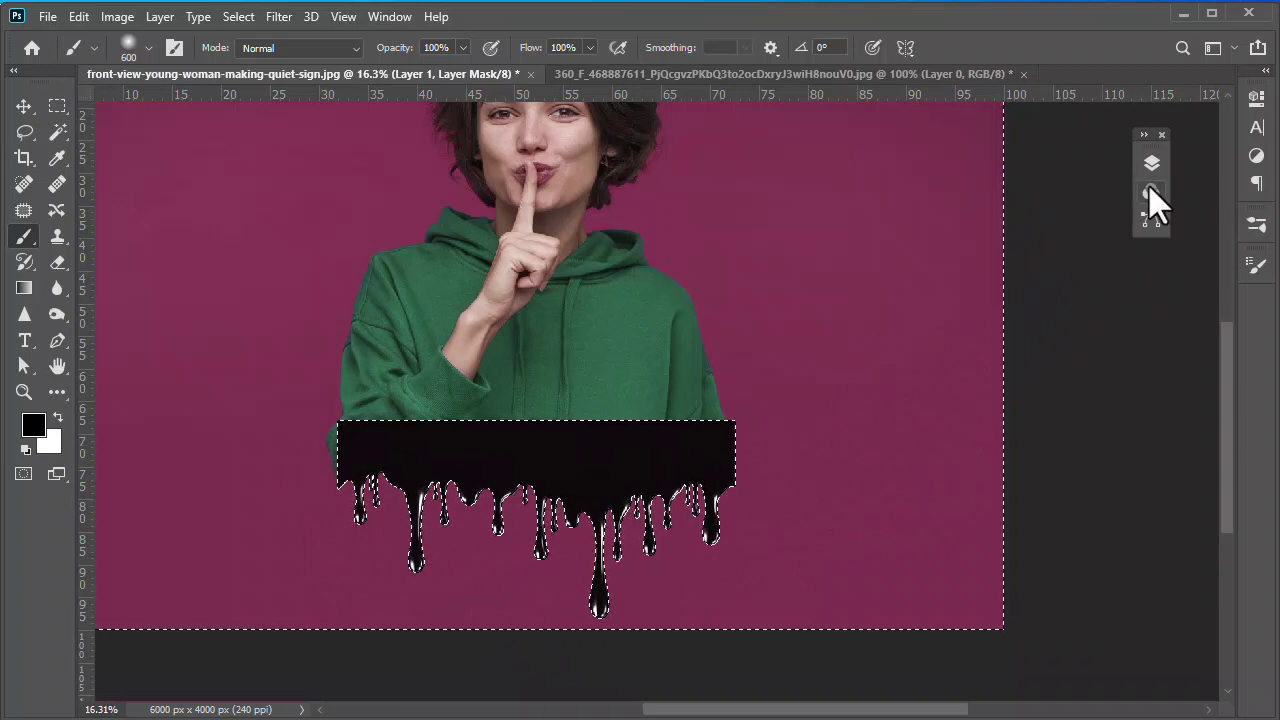
# - Deselect and set Layer 2's blend mode to Lighten
pyautogui.hotkey('ctrl', 'd')
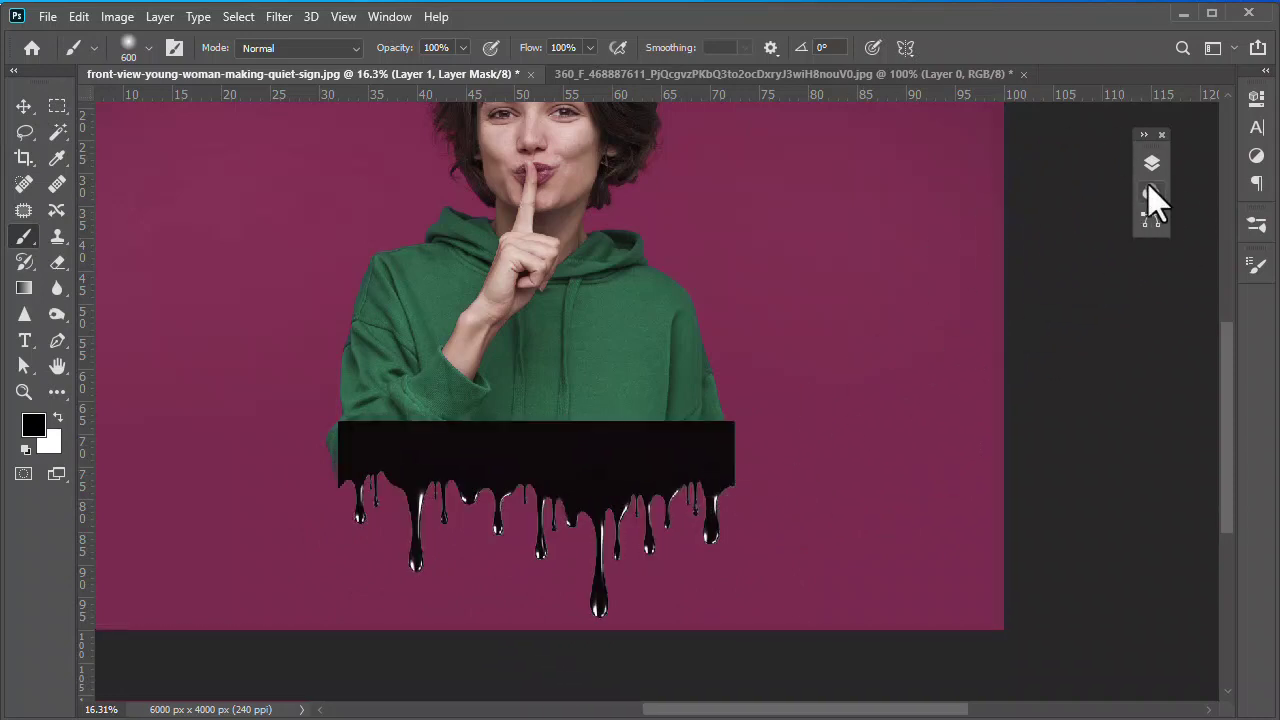
pyautogui.click(1152, 165)
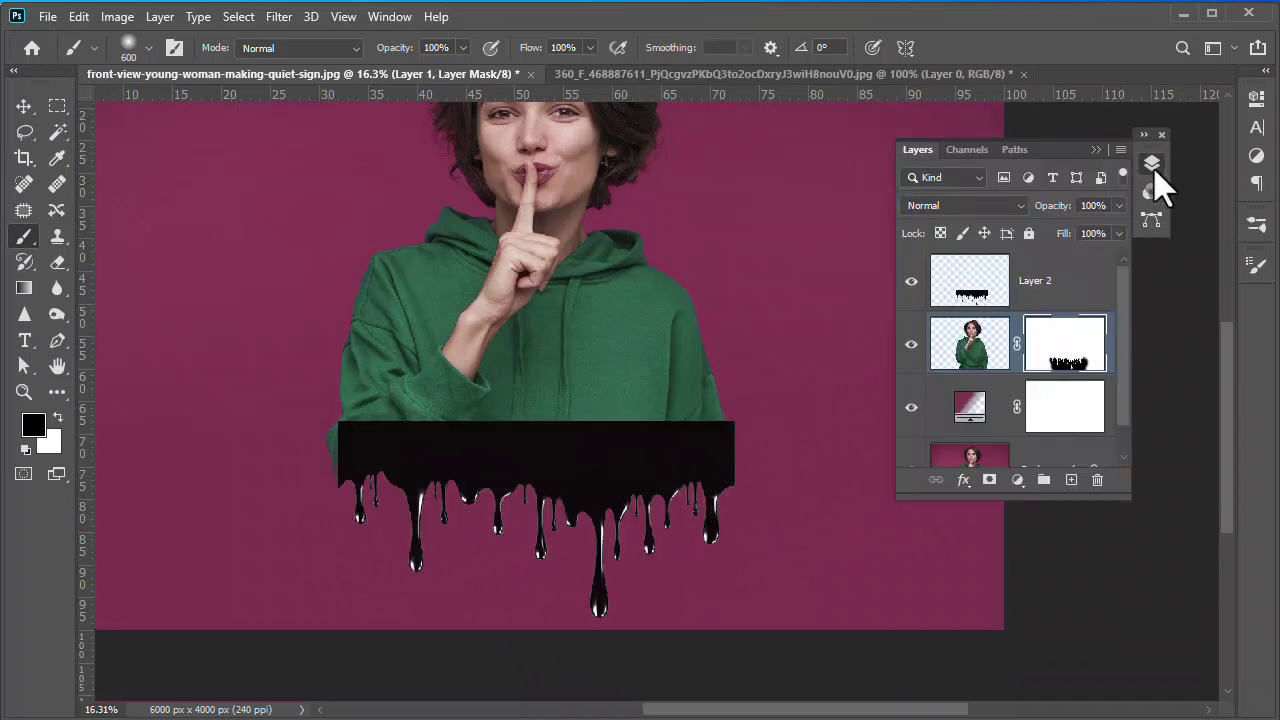
pyautogui.click(1058, 298)
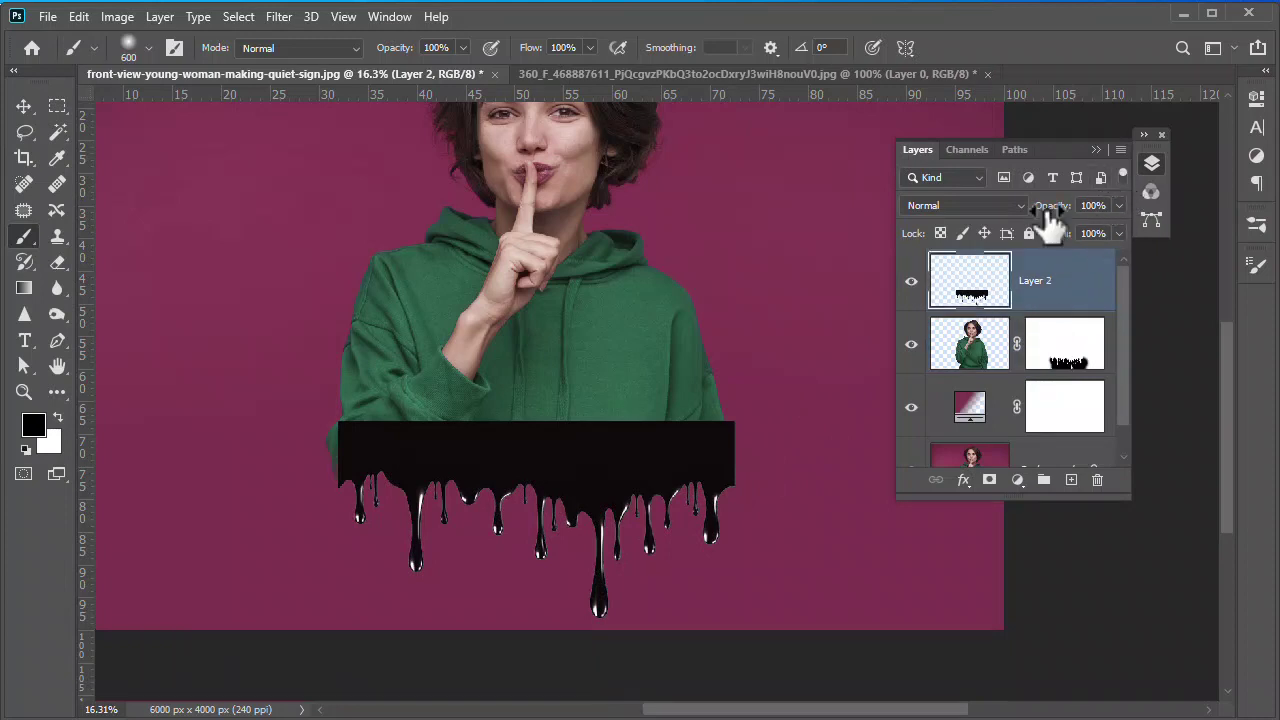
pyautogui.click(1020, 203)
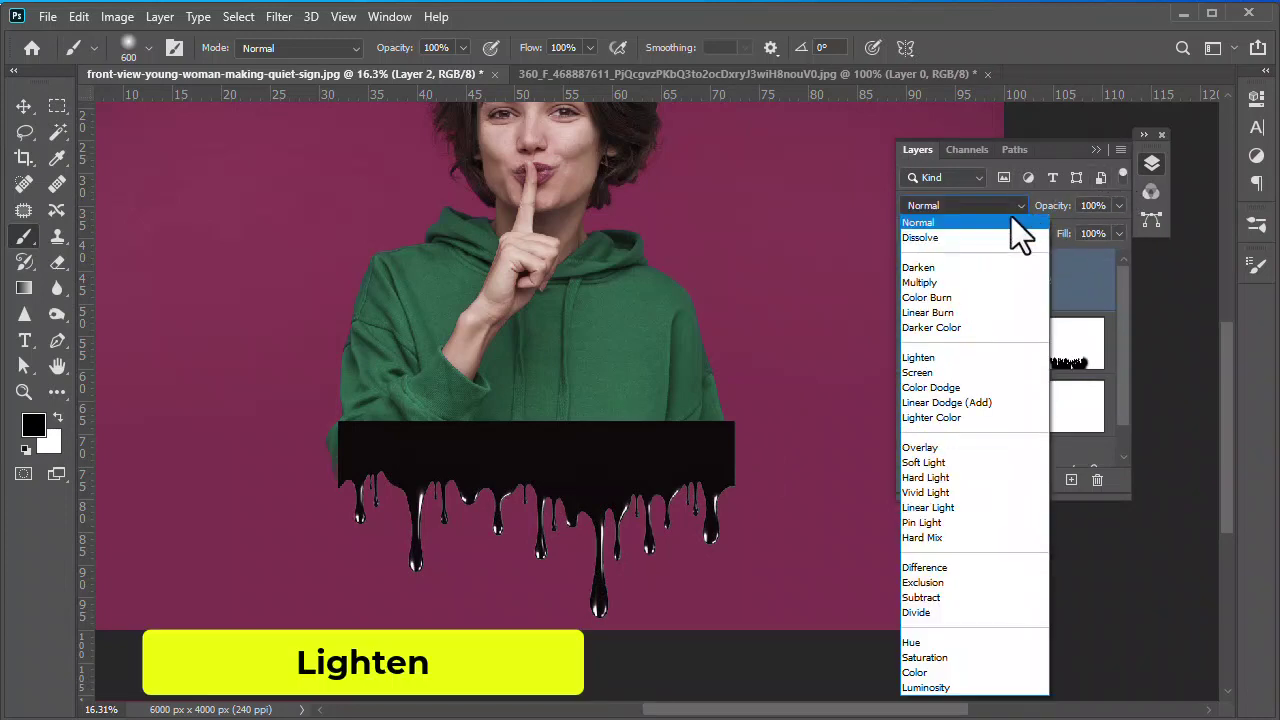
pyautogui.click(916, 357)
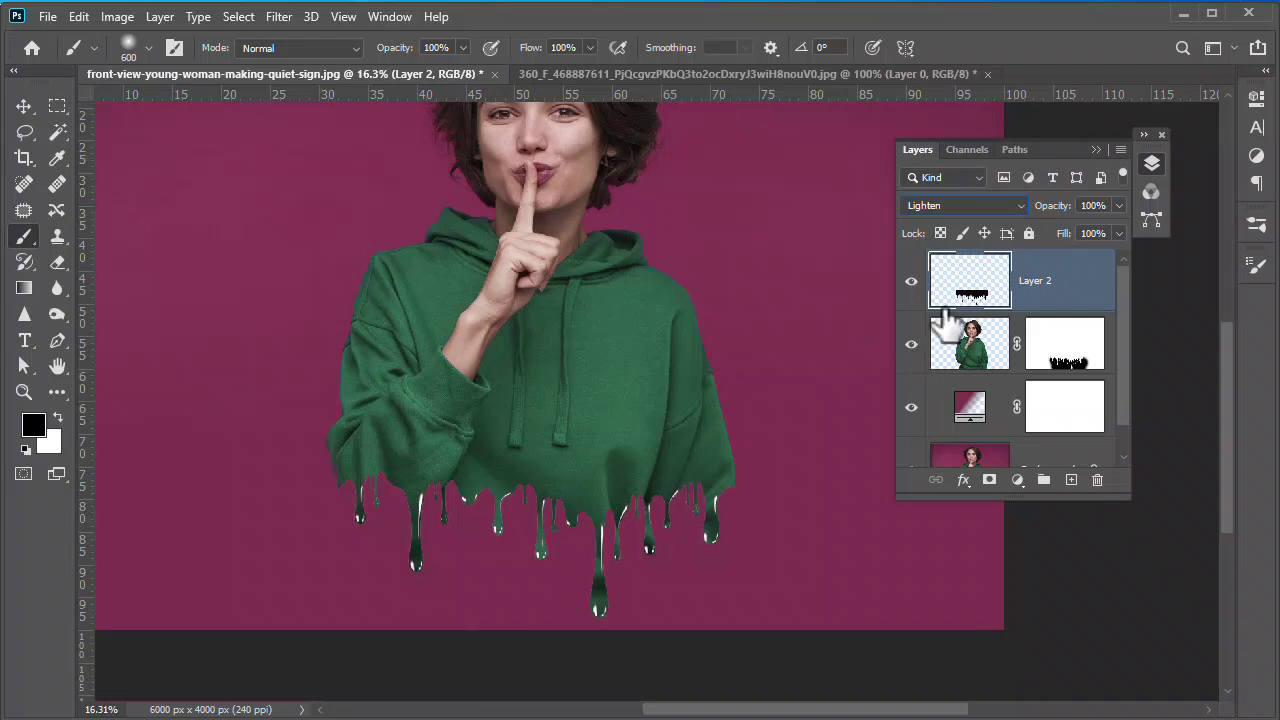
pyautogui.click(1096, 149)
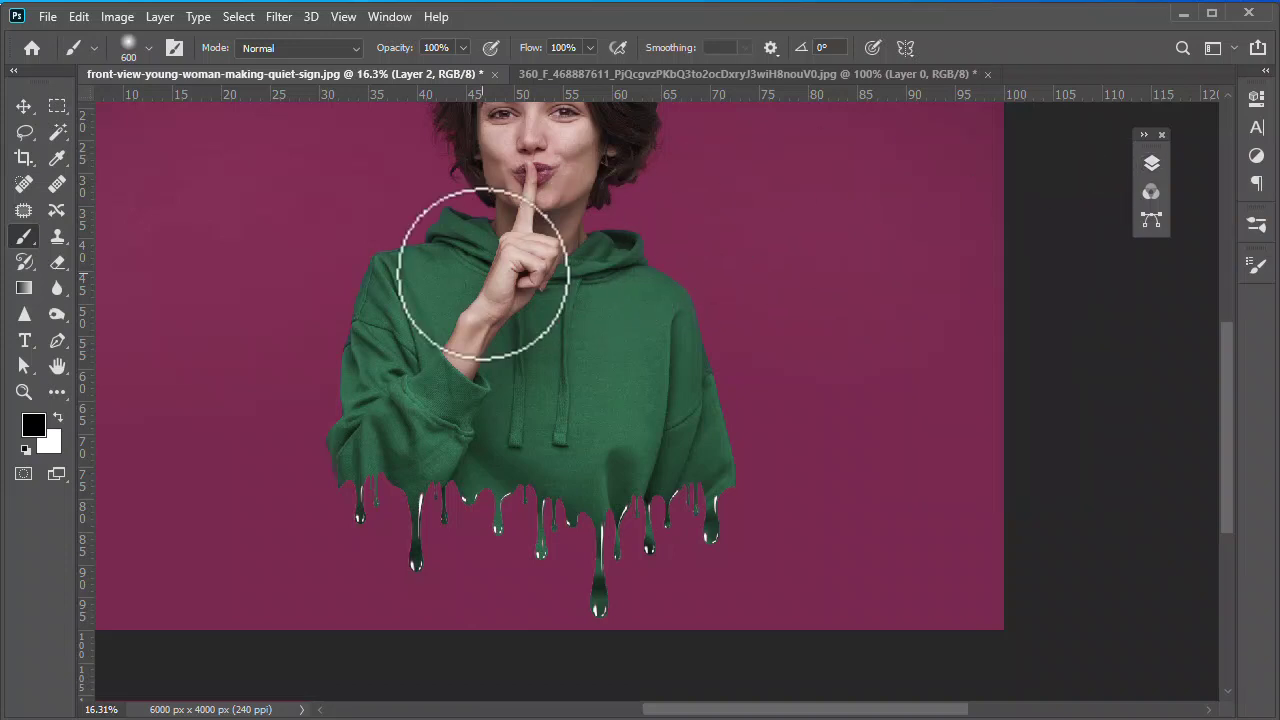
pyautogui.scroll(-2, 483, 273)
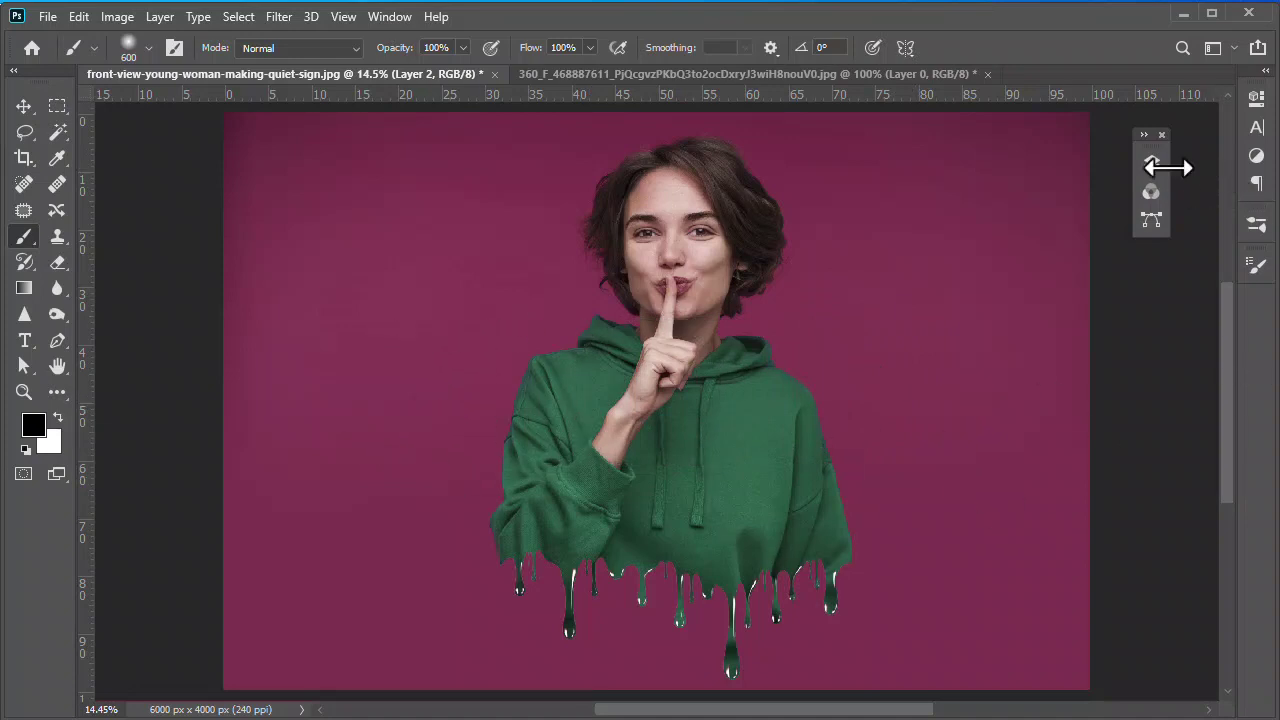
pyautogui.click(1152, 165)
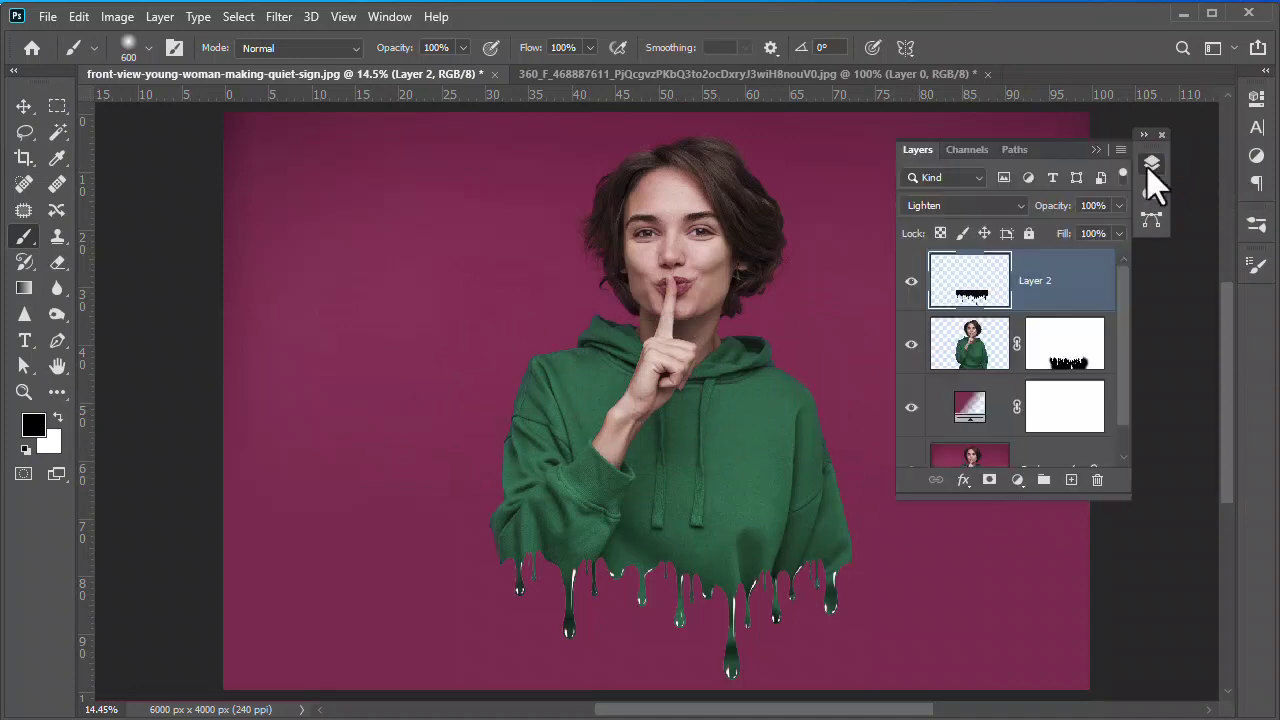
pyautogui.click(1055, 407)
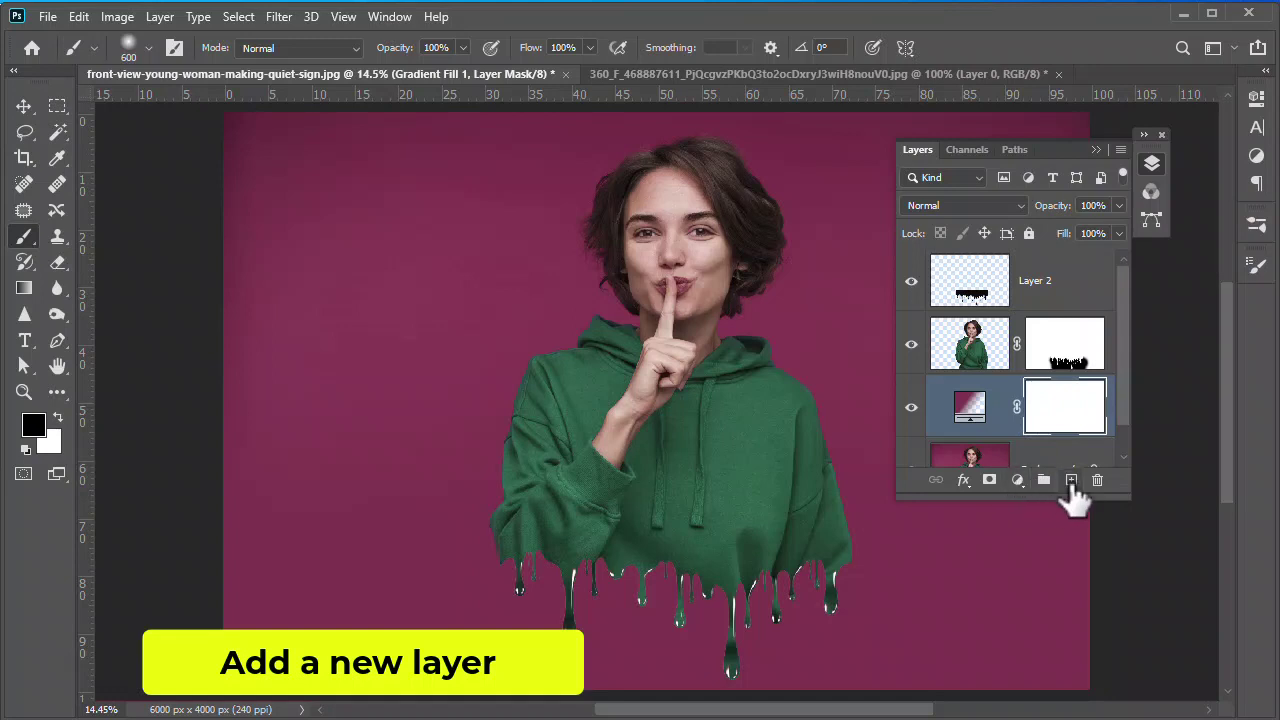
# - Add a new Layer 3 above the gradient and set the foreground colour to orange-yellow
pyautogui.click(1071, 481)
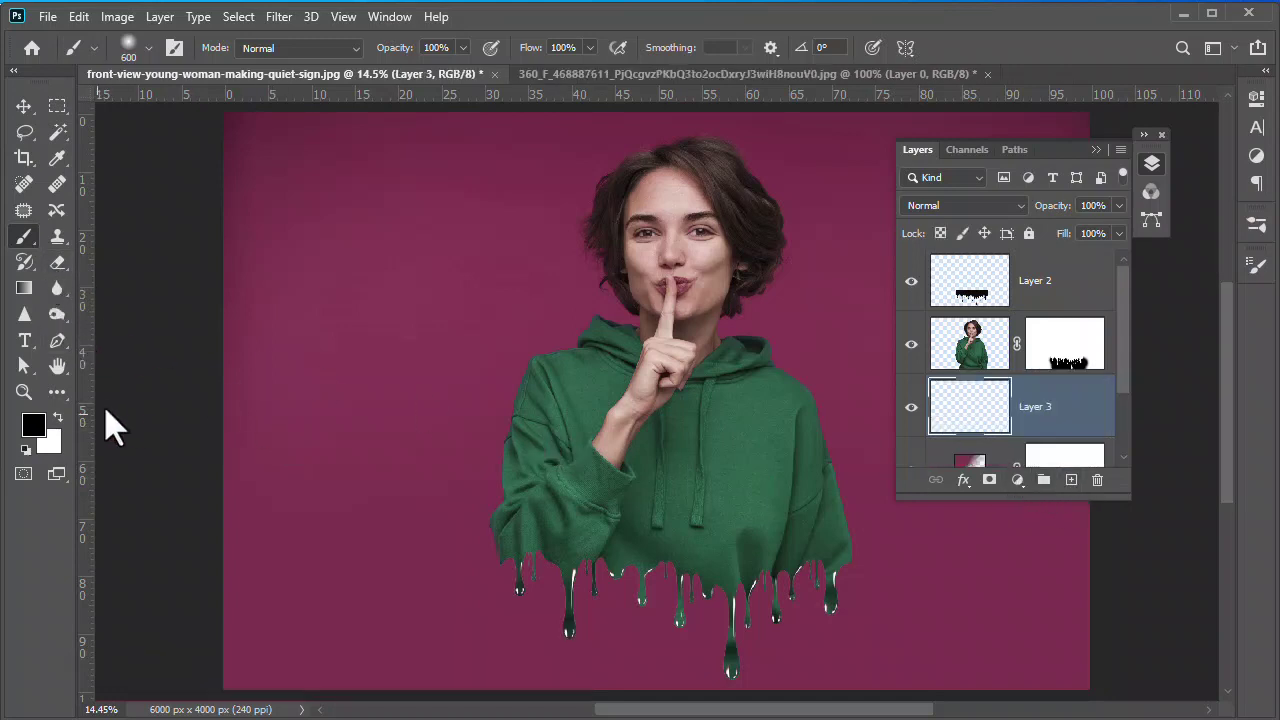
pyautogui.click(33, 426)
pyautogui.click(843, 548)
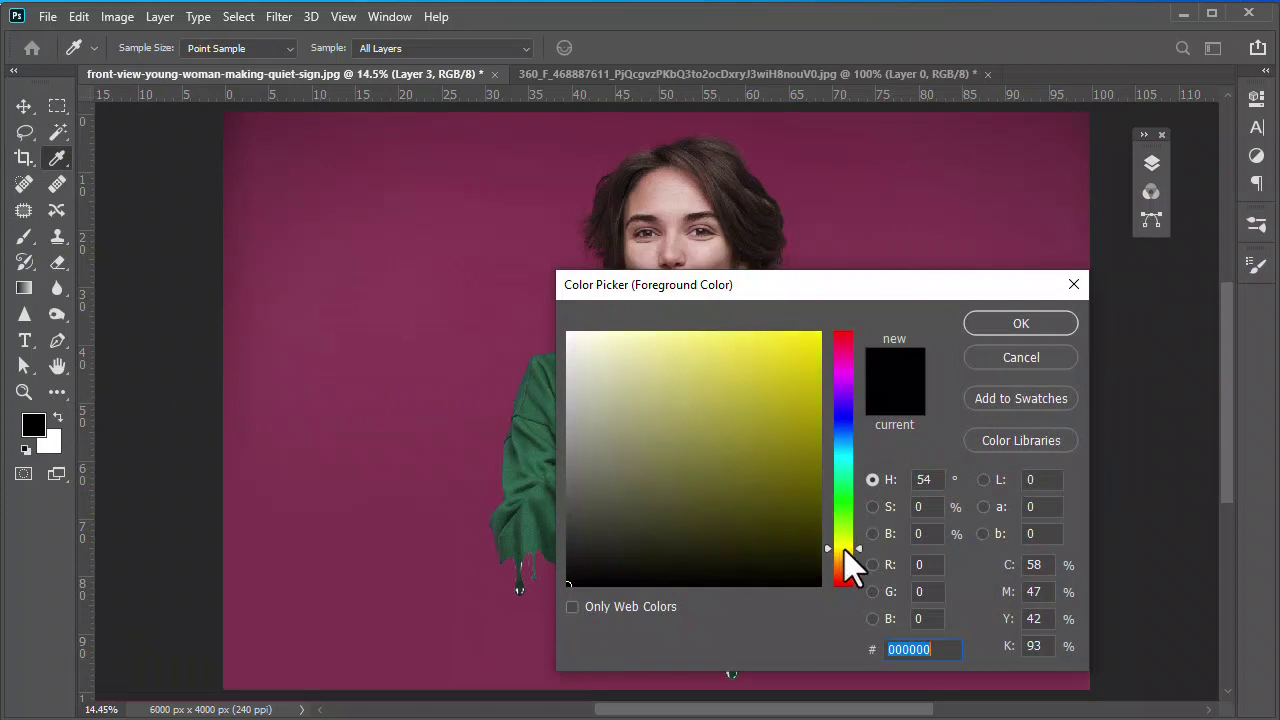
pyautogui.moveTo(789, 383)
pyautogui.mouseDown()
pyautogui.moveTo(803, 435)
pyautogui.moveTo(811, 403)
pyautogui.mouseUp()
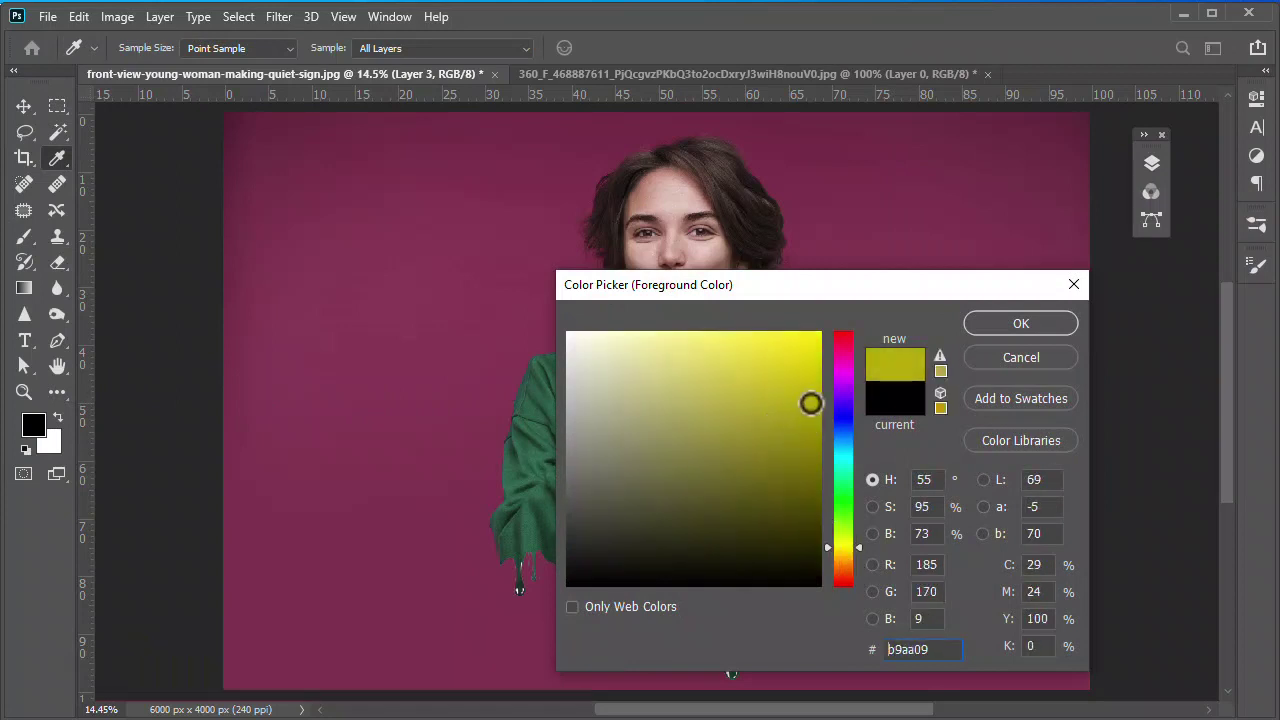
pyautogui.click(843, 552)
pyautogui.press('b')
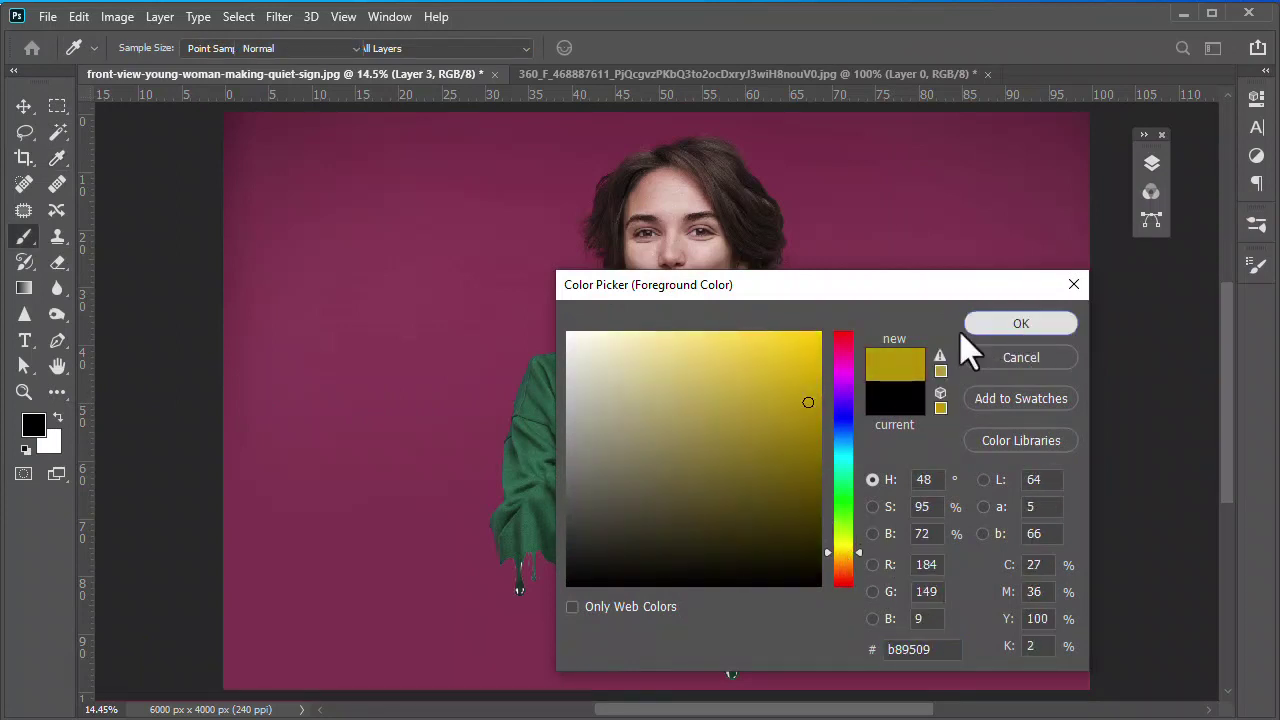
pyautogui.click(967, 324)
# - Enlarge the soft brush and paint one big orange glow behind the woman
pyautogui.press(']')
pyautogui.press(']')
pyautogui.press(']')
pyautogui.press(']')
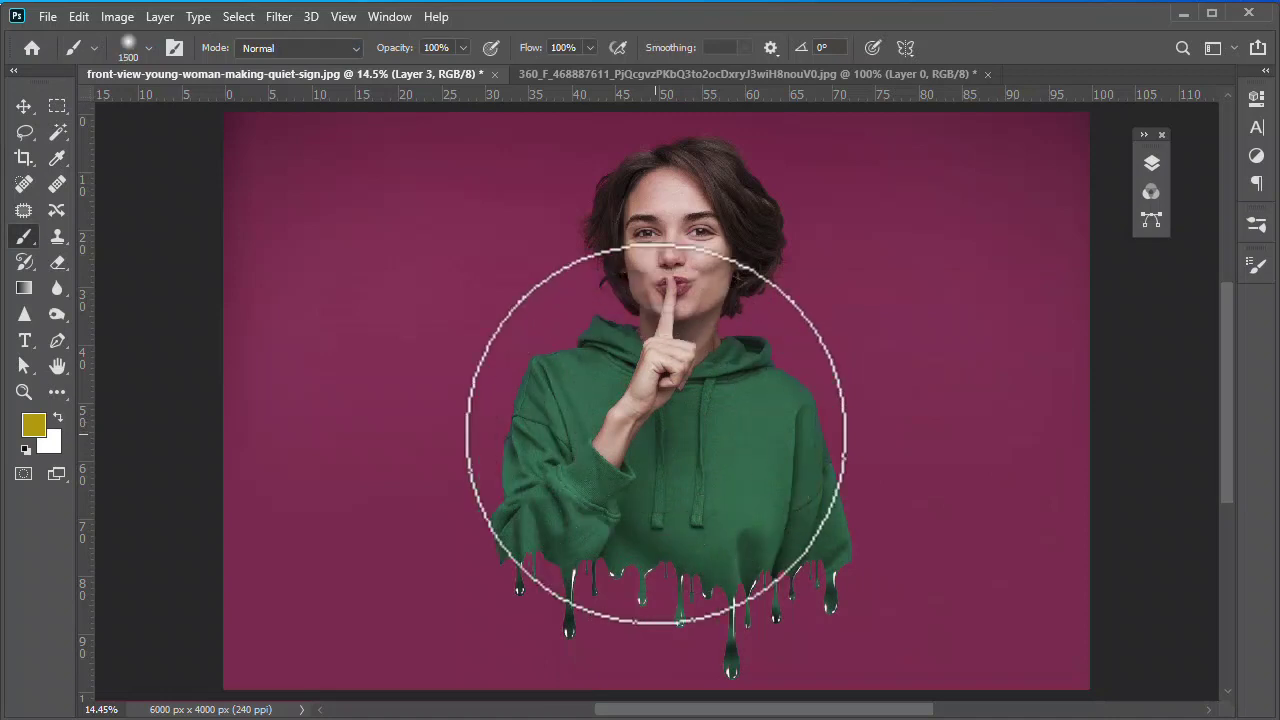
pyautogui.press(']')
pyautogui.press(']')
pyautogui.press(']')
pyautogui.press(']')
pyautogui.press(']')
pyautogui.press(']')
pyautogui.press(']')
pyautogui.press(']')
pyautogui.press(']')
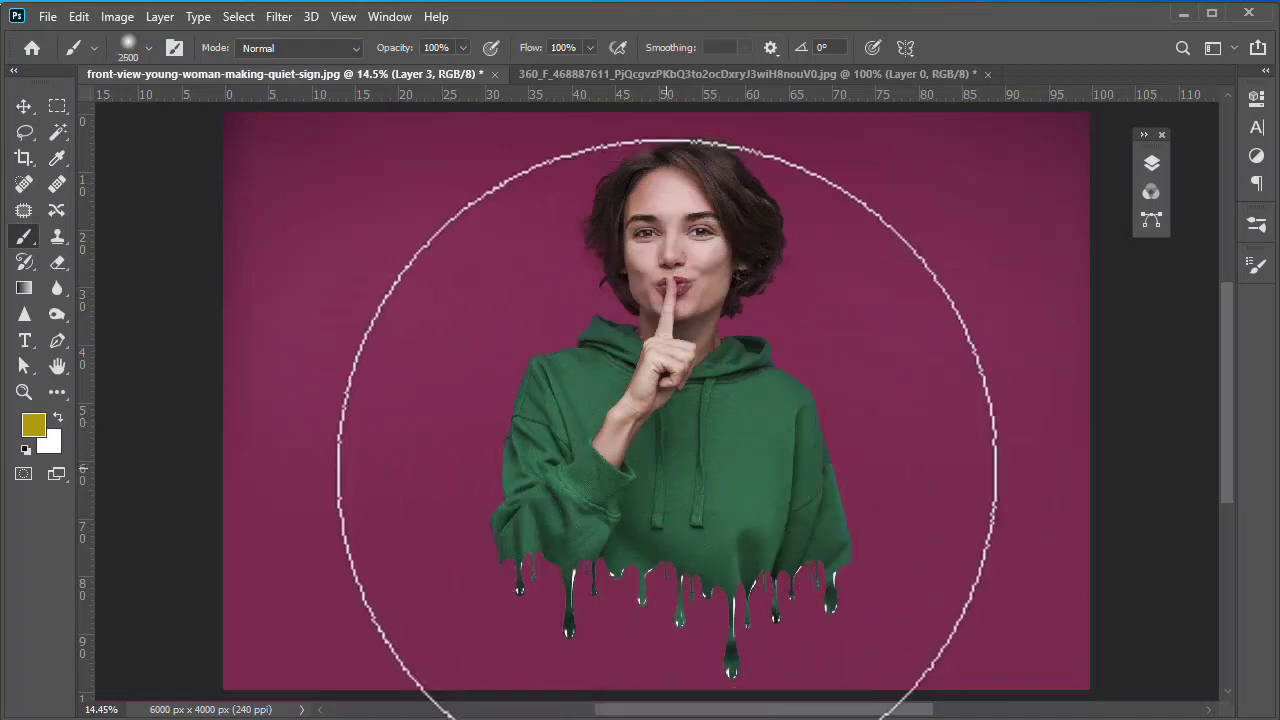
pyautogui.press(']')
pyautogui.press(']')
pyautogui.press(']')
pyautogui.click(655, 465)
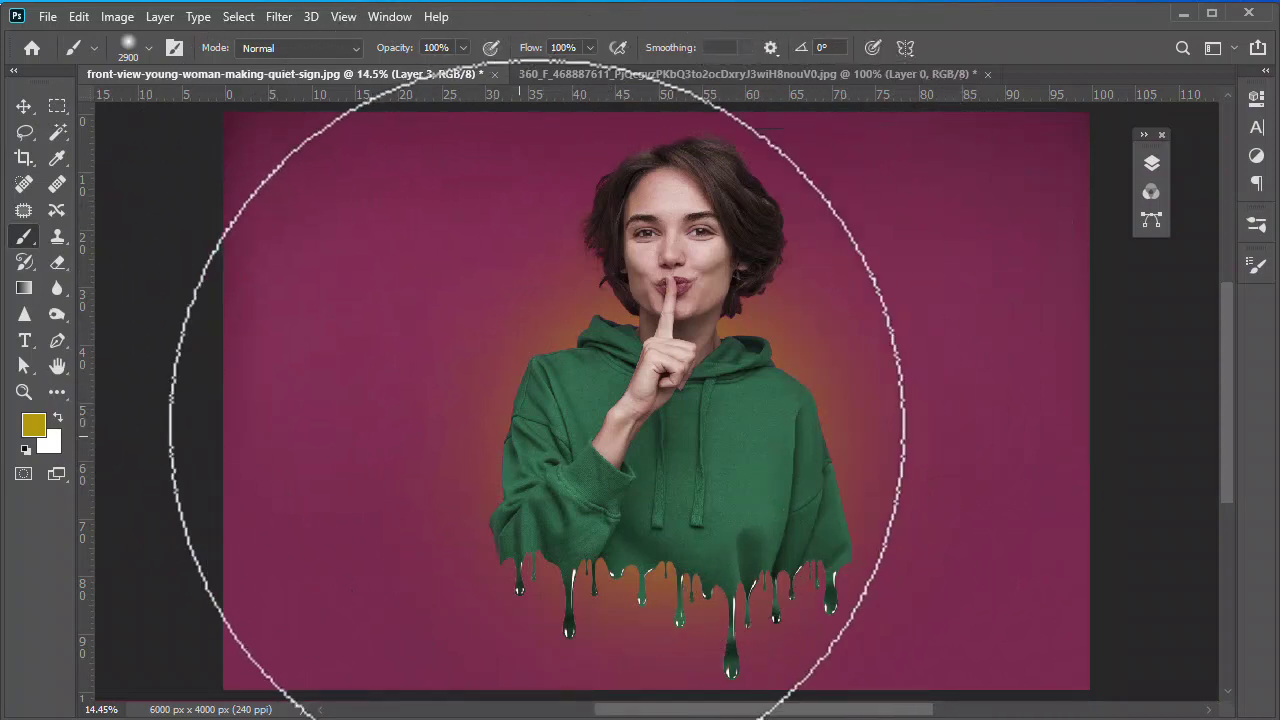
pyautogui.click(23, 106)
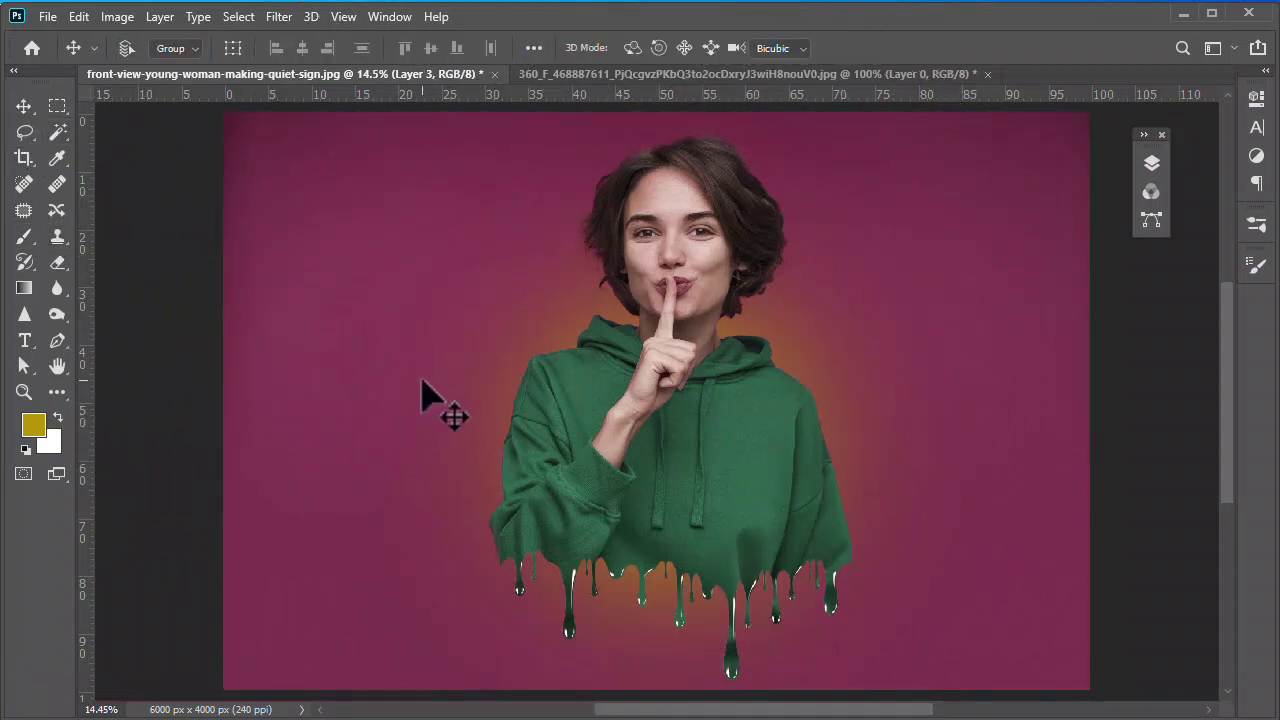
# - Move the glow on Layer 3 slightly upward with Free Transform
pyautogui.hotkey('ctrl', 't')
pyautogui.moveTo(702, 517); pyautogui.dragTo(700, 495)
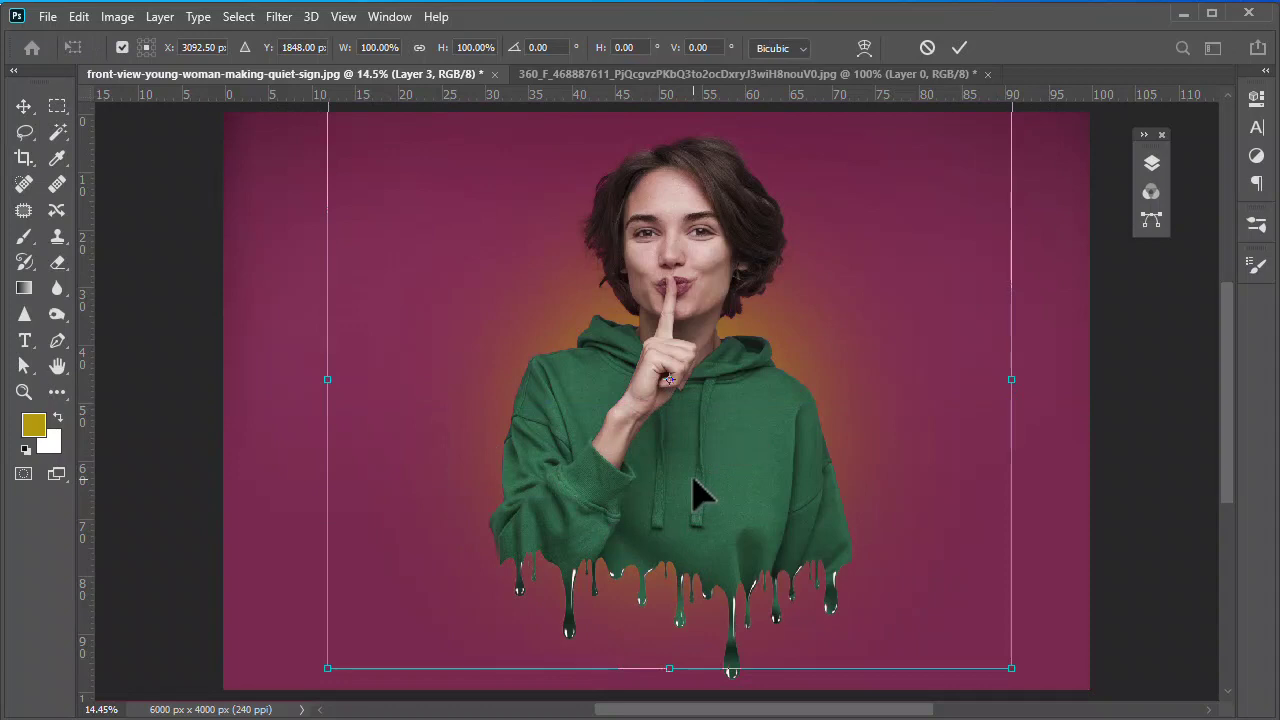
pyautogui.press('Return')
# - Set Layer 3's blend mode to Color Dodge
pyautogui.click(1151, 163)
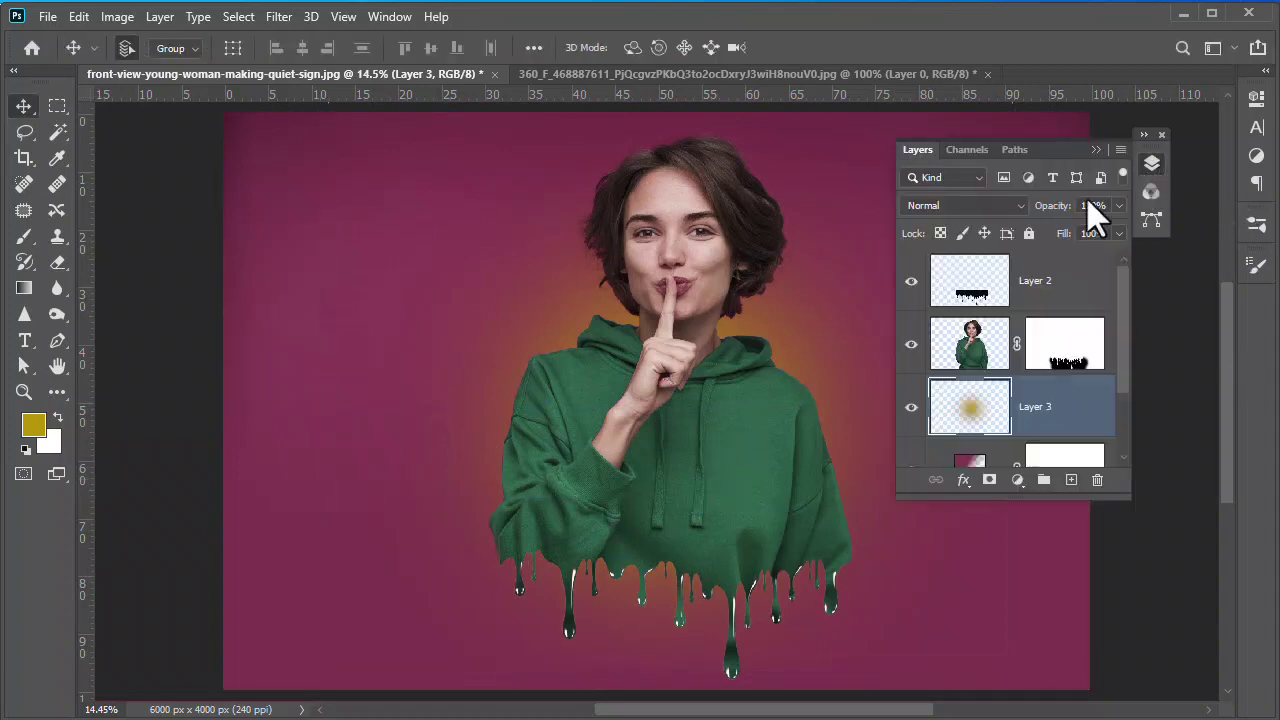
pyautogui.click(976, 205)
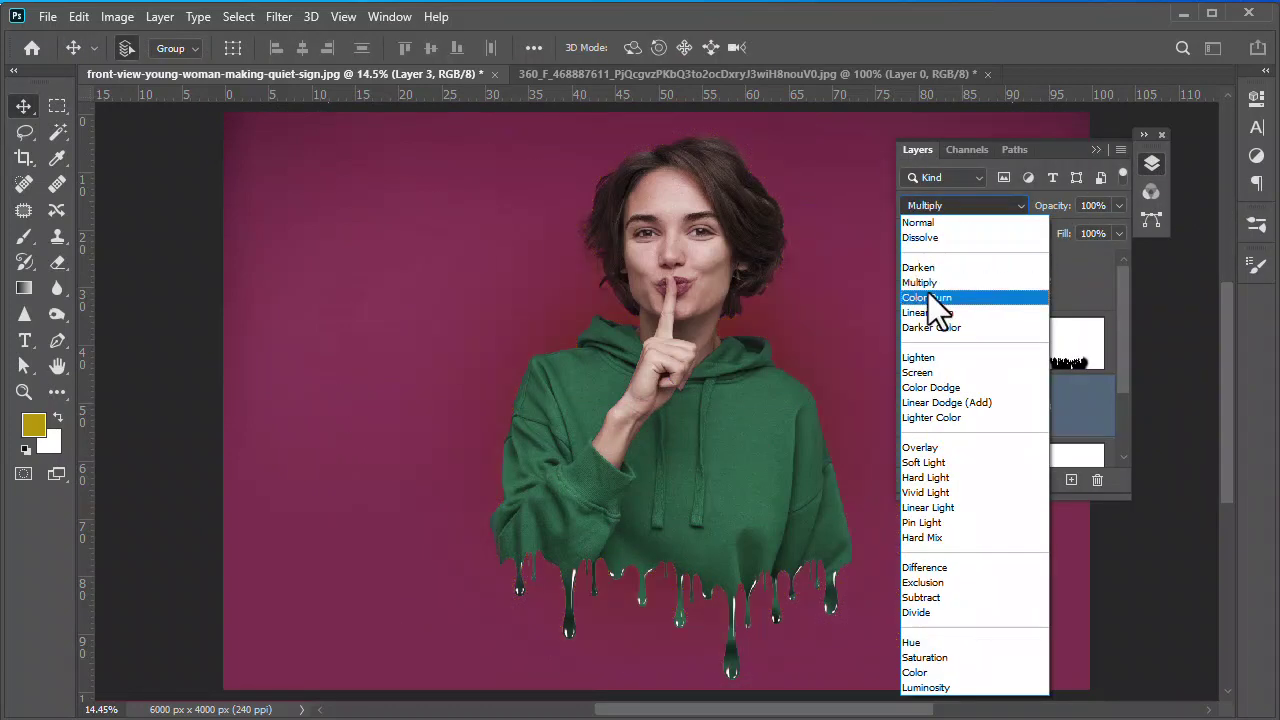
pyautogui.click(940, 392)
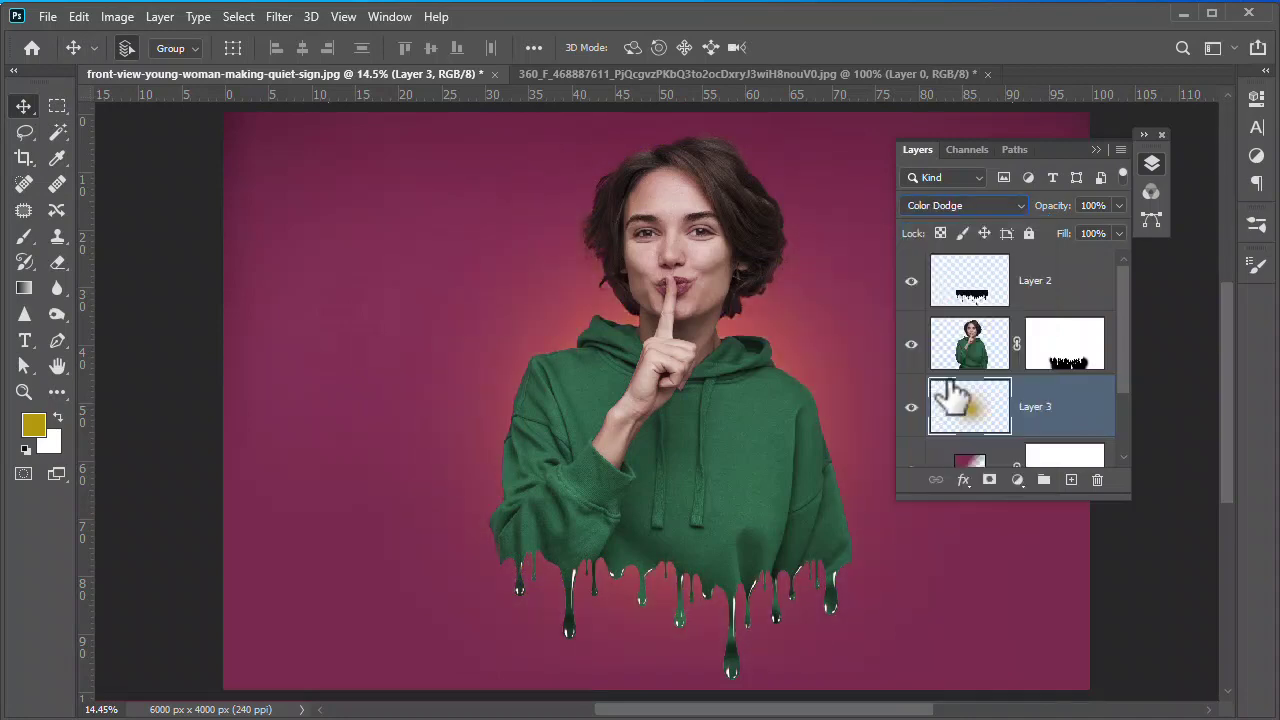
pyautogui.click(1092, 146)
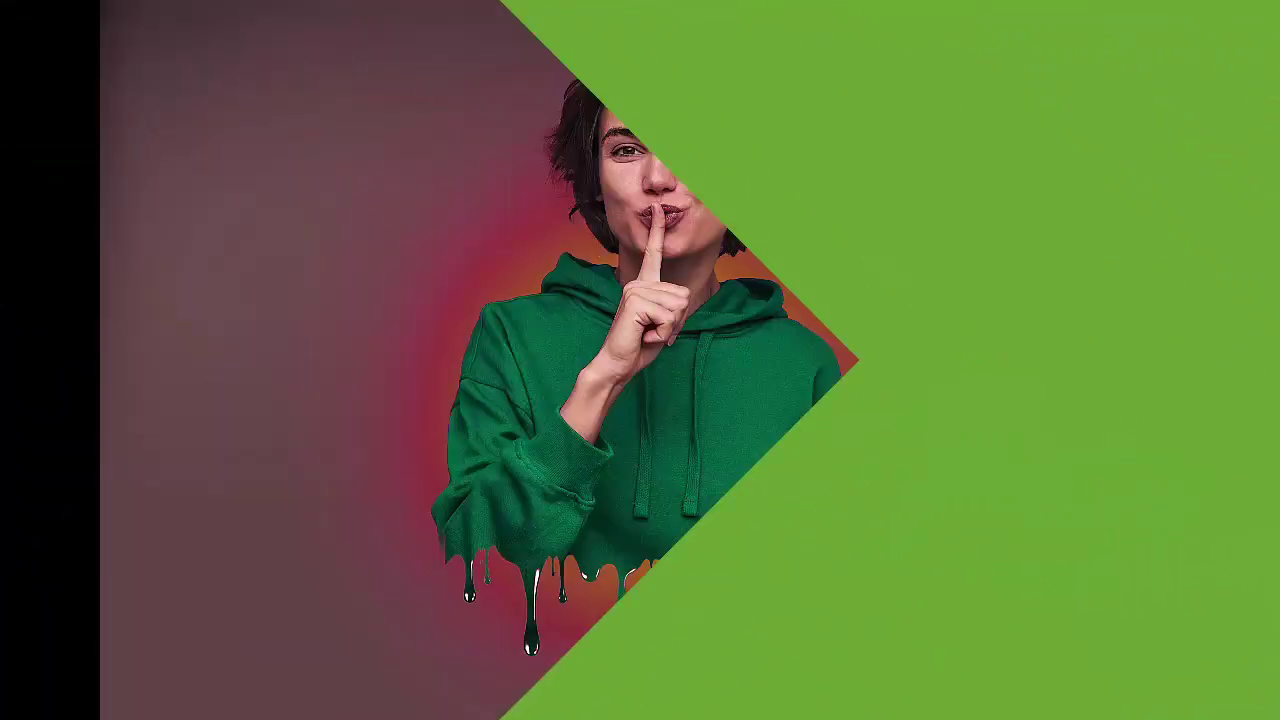